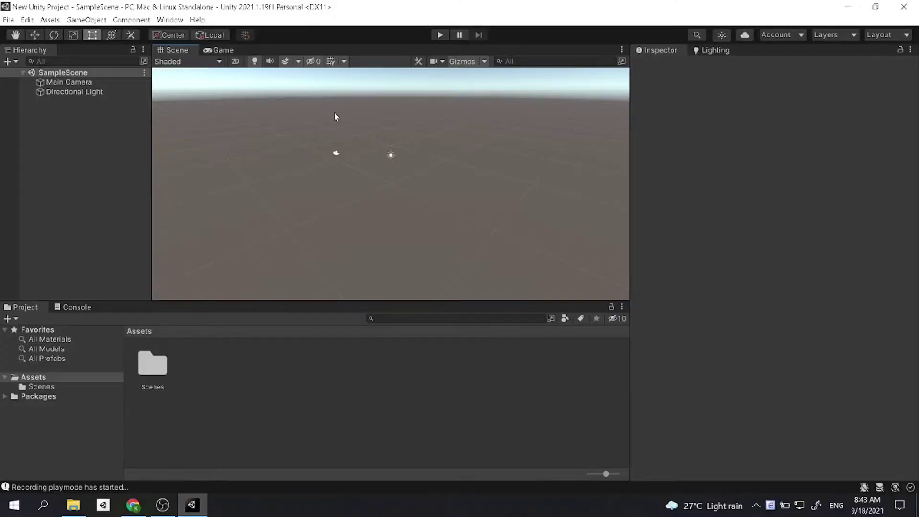
Find ProBuilder in the Package Manager's Unity Registry packages and install it
left_click(164, 21)
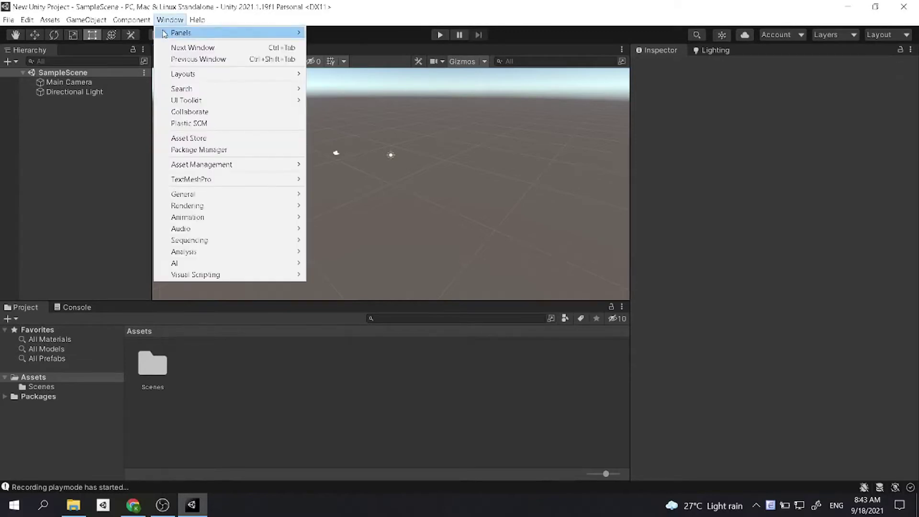
left_click(184, 149)
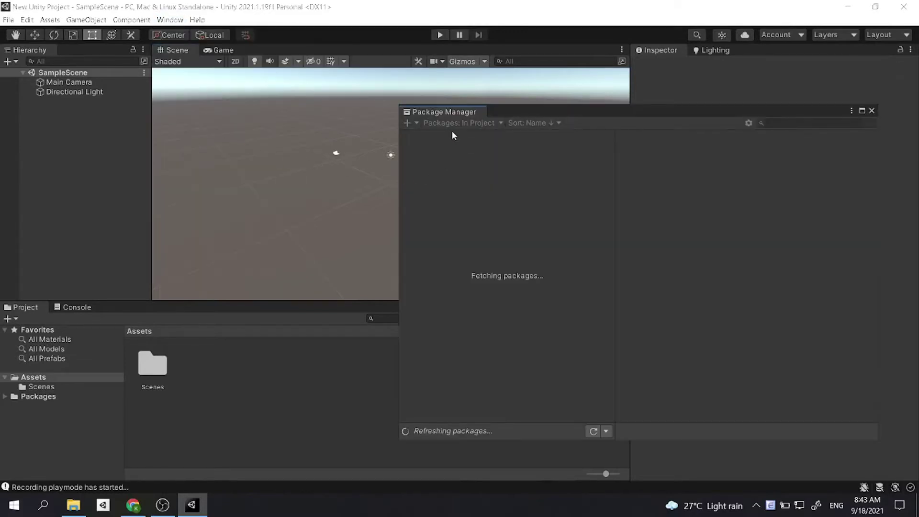
left_click(454, 124)
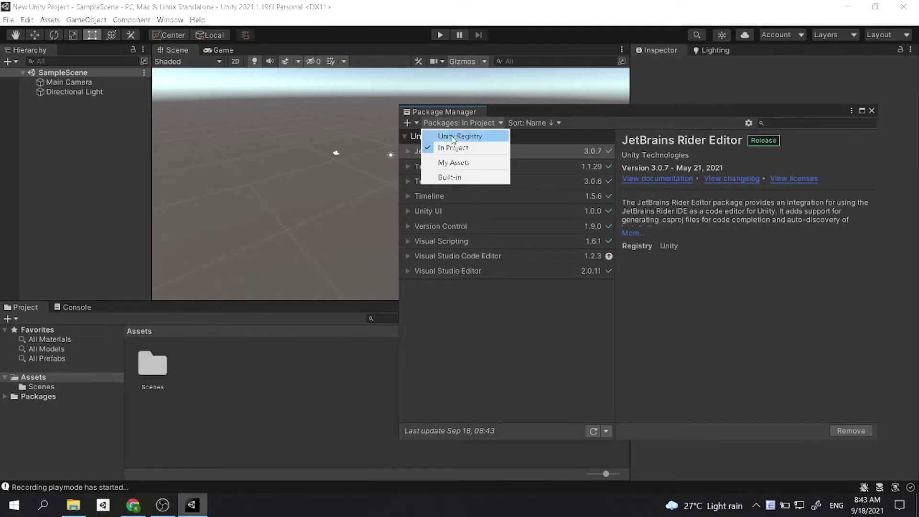
left_click(451, 135)
left_click(798, 123)
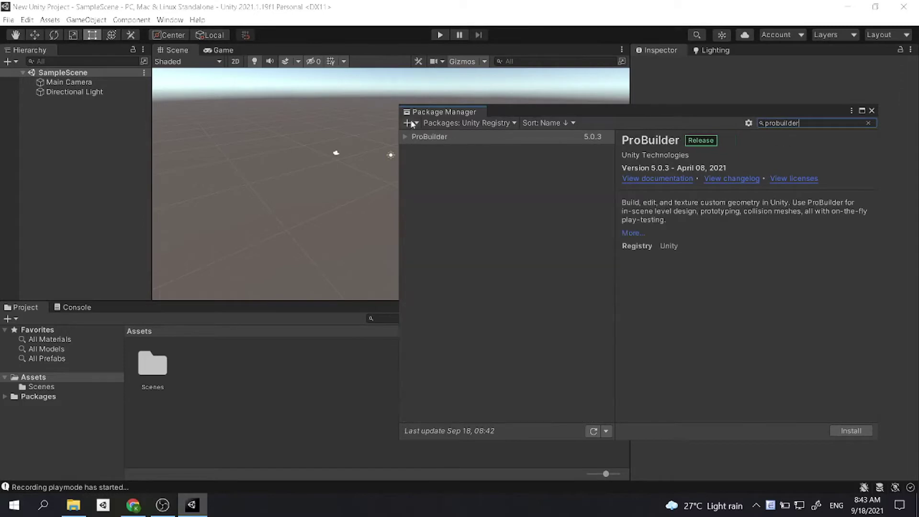
left_click(423, 137)
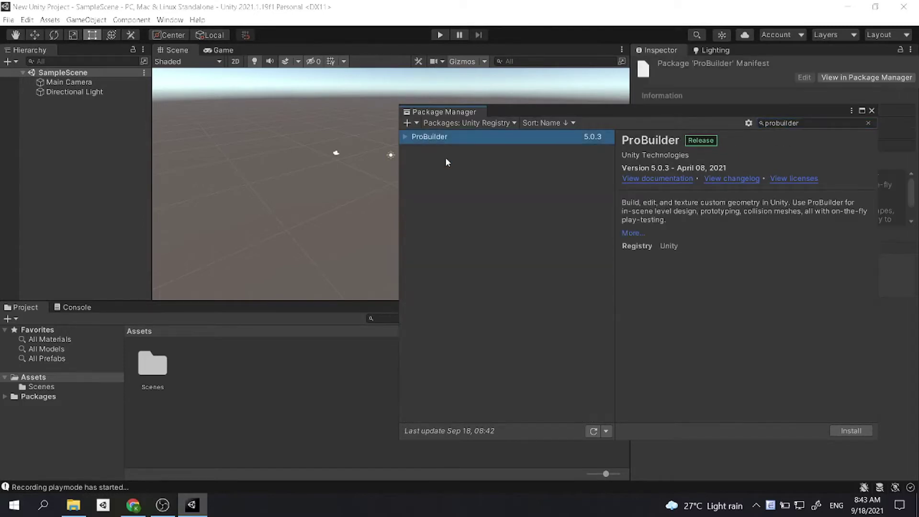
left_click(838, 429)
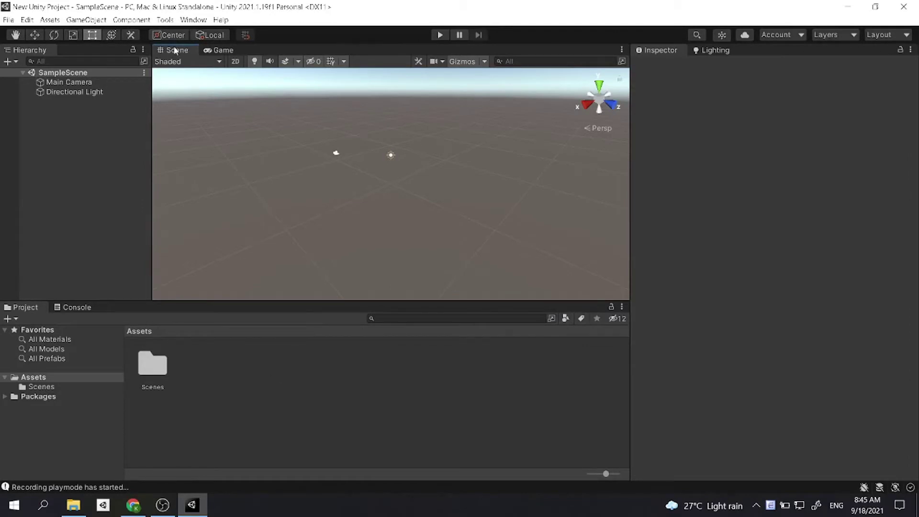
Open the ProBuilder window and maximize the Scene view
left_click(165, 19)
mouse_move(168, 31)
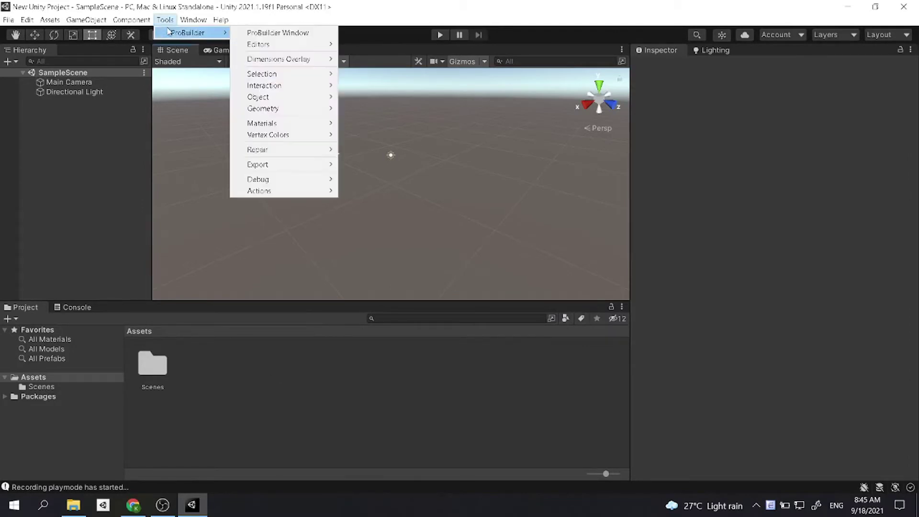
left_click(268, 33)
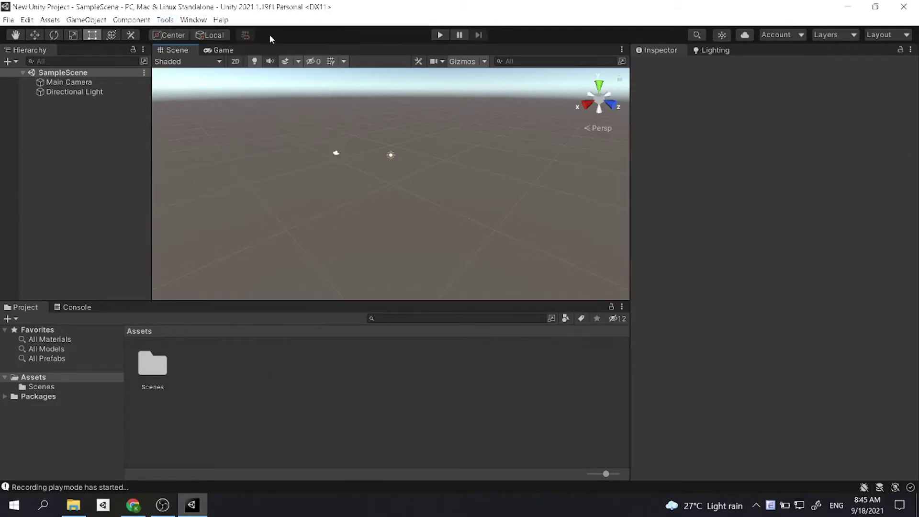
right_click(179, 51)
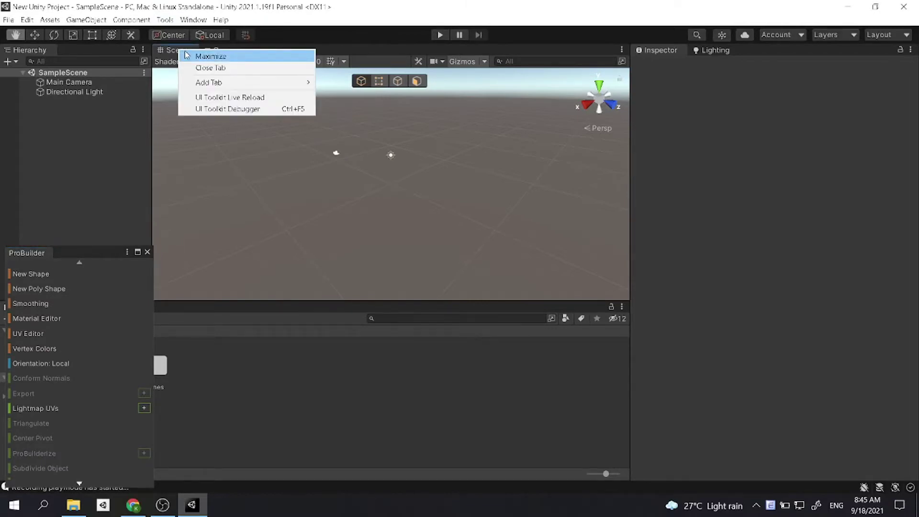
left_click(209, 56)
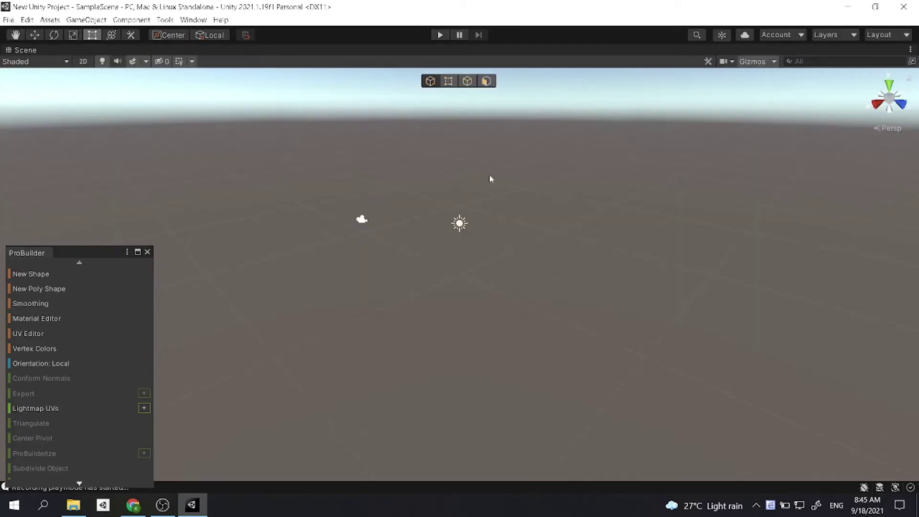
Switch the ProBuilder window from text mode to icon mode
right_click_drag(393, 188, 398, 207)
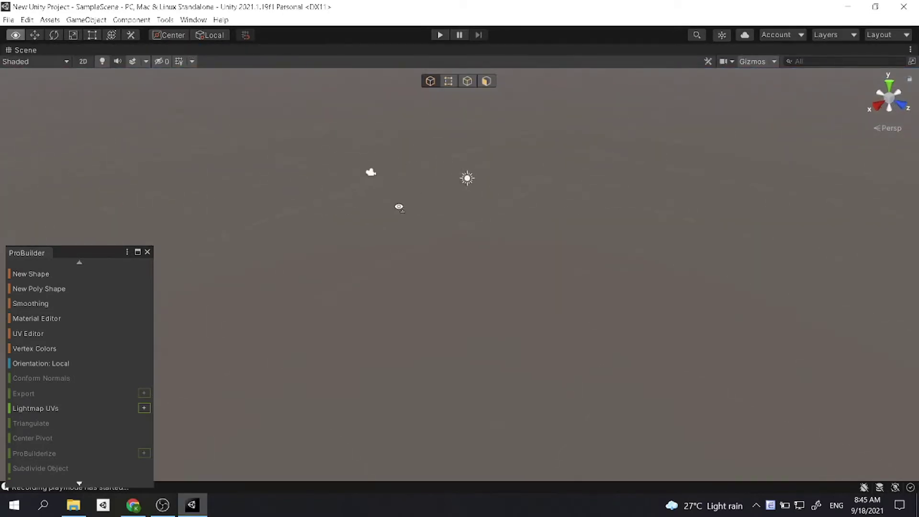
mouse_move(399, 207)
left_mouse_down("alt")
mouse_move(383, 207)
mouse_move(390, 214)
left_mouse_up("alt")
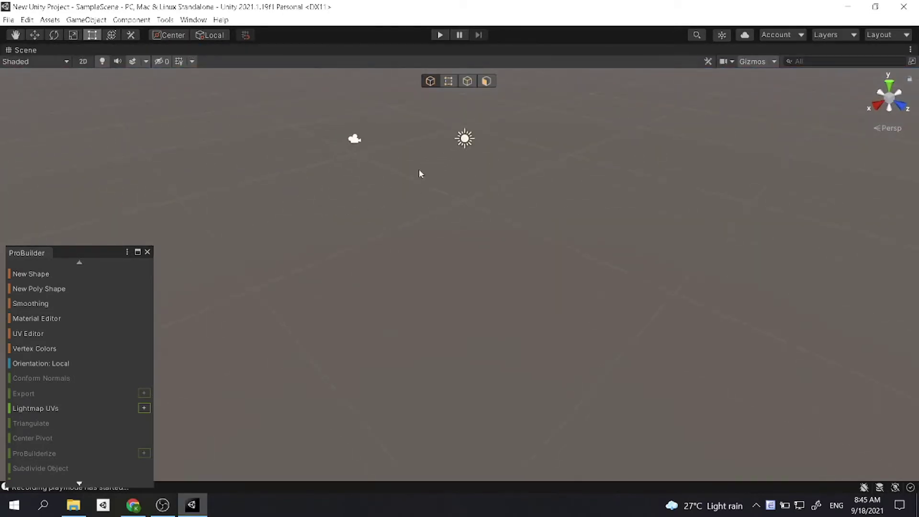
mouse_move(420, 173)
left_mouse_down("alt")
mouse_move(435, 160)
mouse_move(425, 165)
left_mouse_up("alt")
left_click(127, 252)
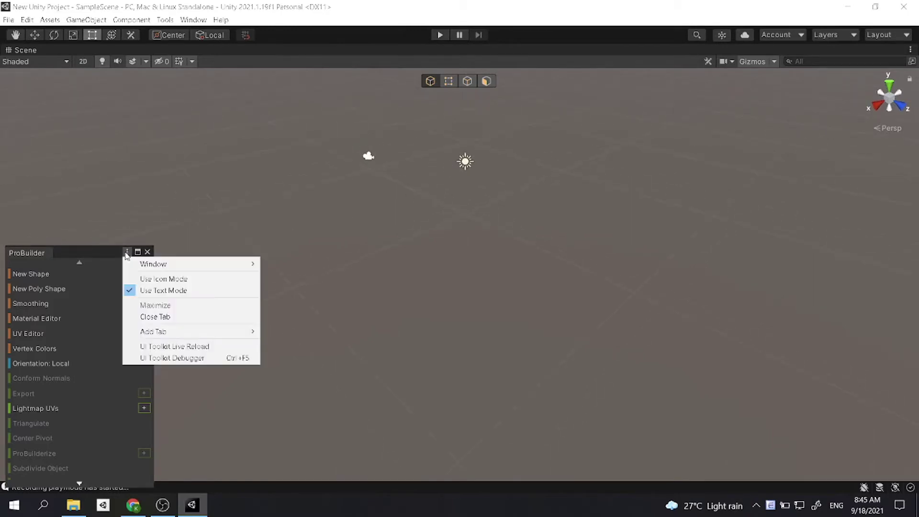
left_click(143, 281)
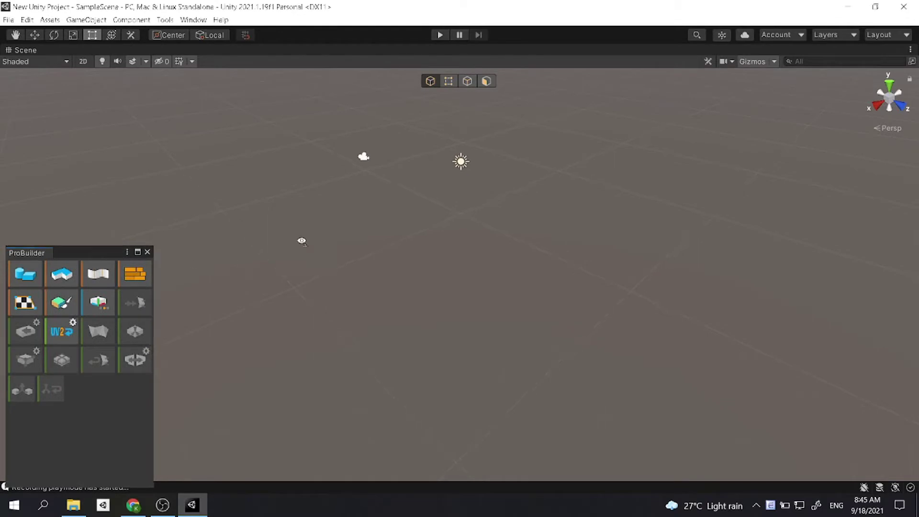
Create a Cube with the New Shape tool, with a base filling one large grid square and a height of roughly half its width
left_click_drag(301, 238, 314, 248, "alt")
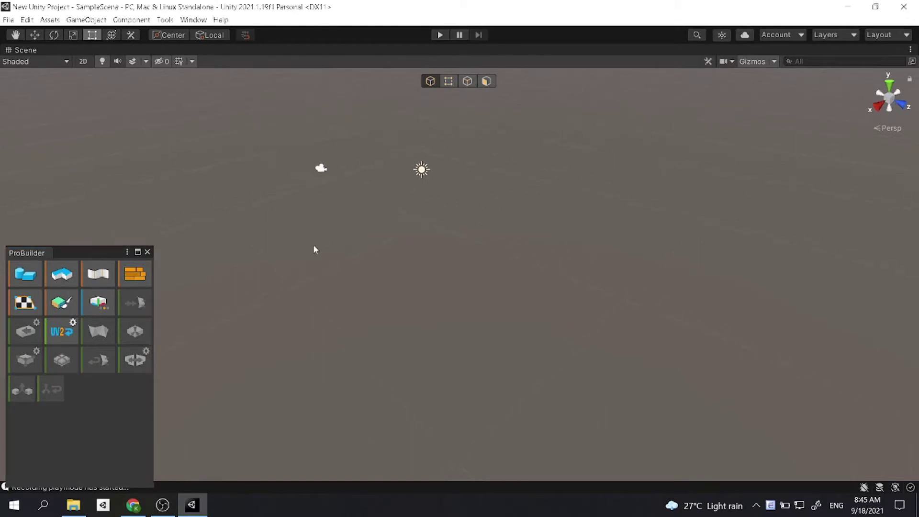
left_click(25, 274)
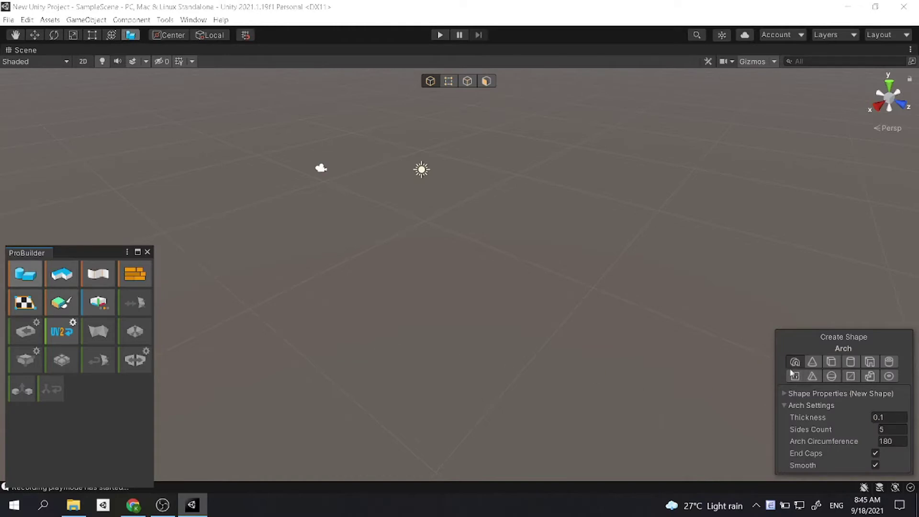
right_click_drag(525, 258, 684, 317)
key("a")
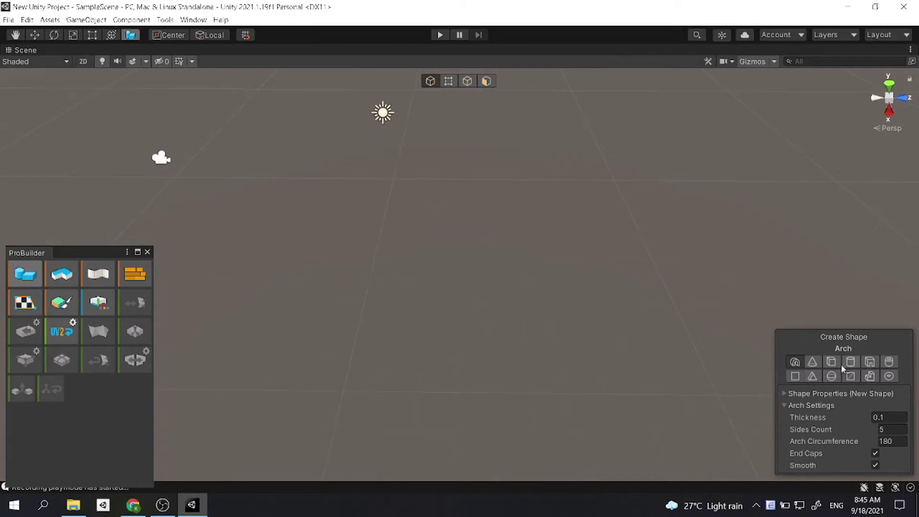
left_click_drag(782, 282, 607, 348, "alt")
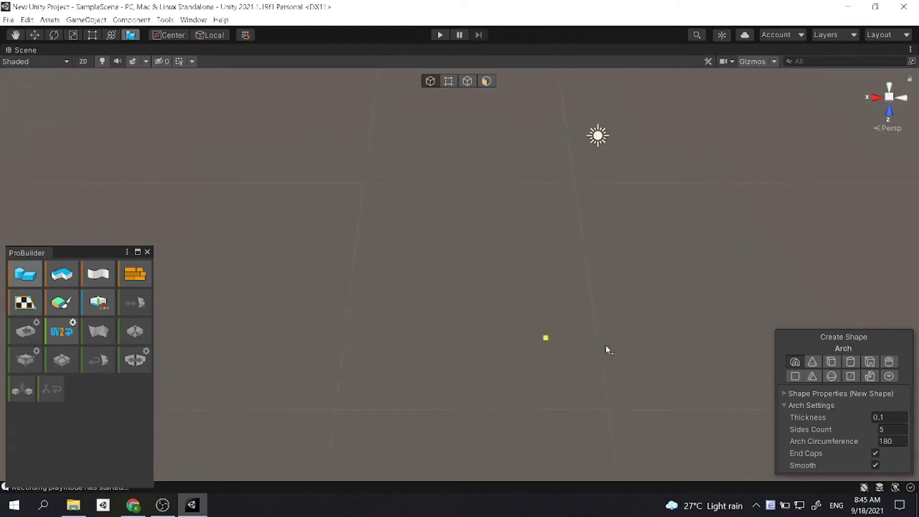
left_click(835, 367)
left_click_drag(660, 287, 410, 205, "alt")
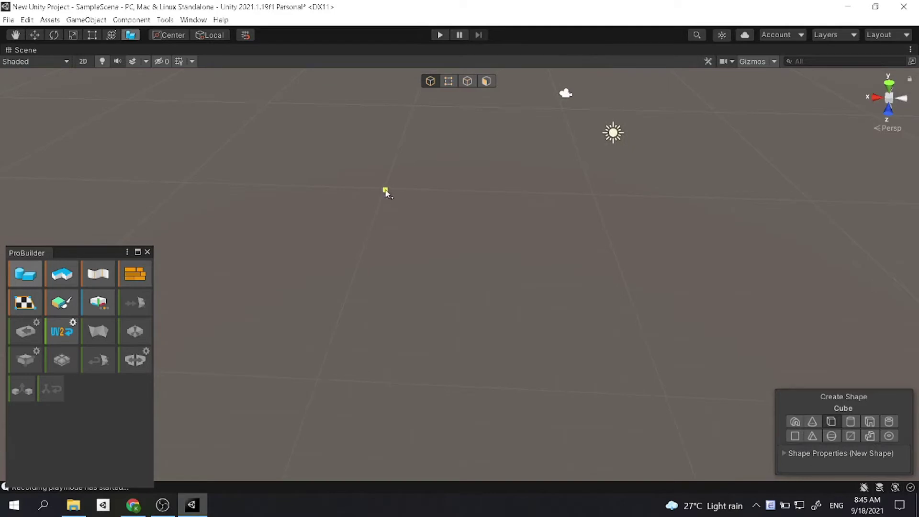
left_click_drag(385, 190, 666, 397)
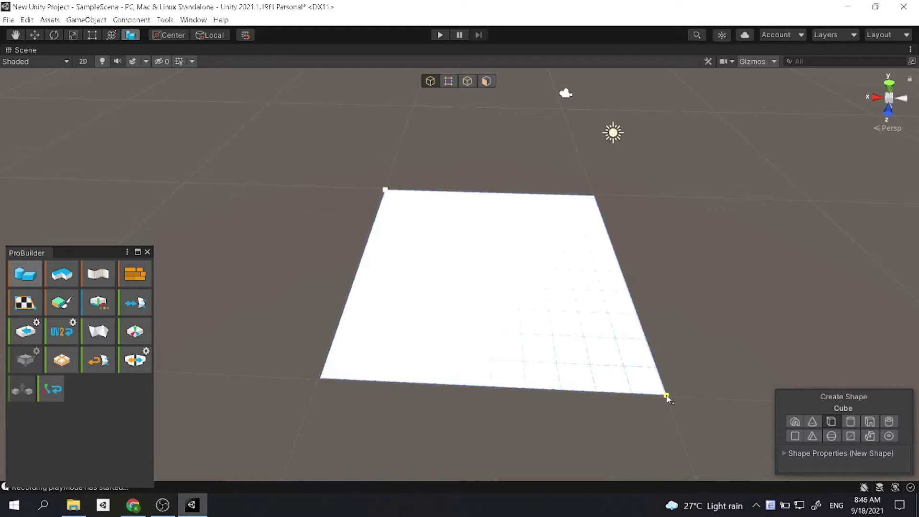
left_click_drag(666, 397, 666, 392)
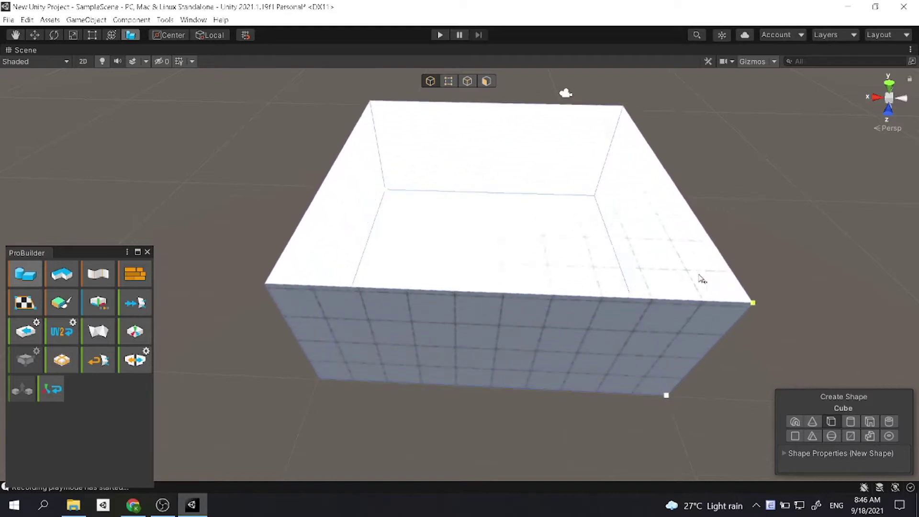
left_click(717, 249)
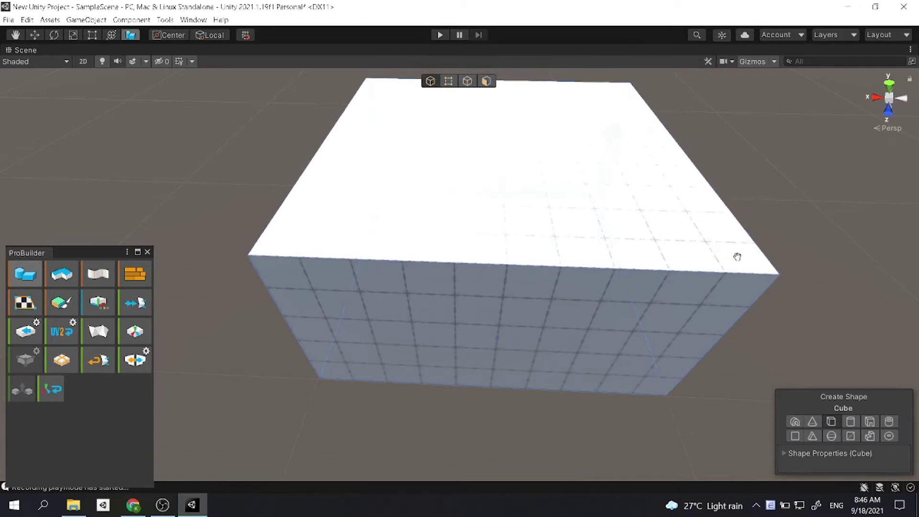
Create a Stairs shape on the grid in front of the cube
left_click_drag(736, 256, 849, 258, "alt")
right_click_drag(849, 258, 551, 226)
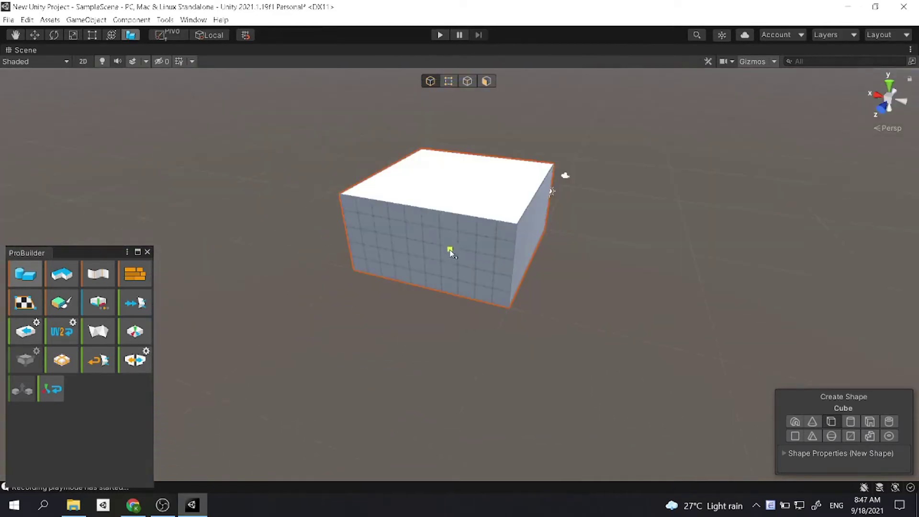
scroll(564, 329, "down", 1)
left_click(869, 435)
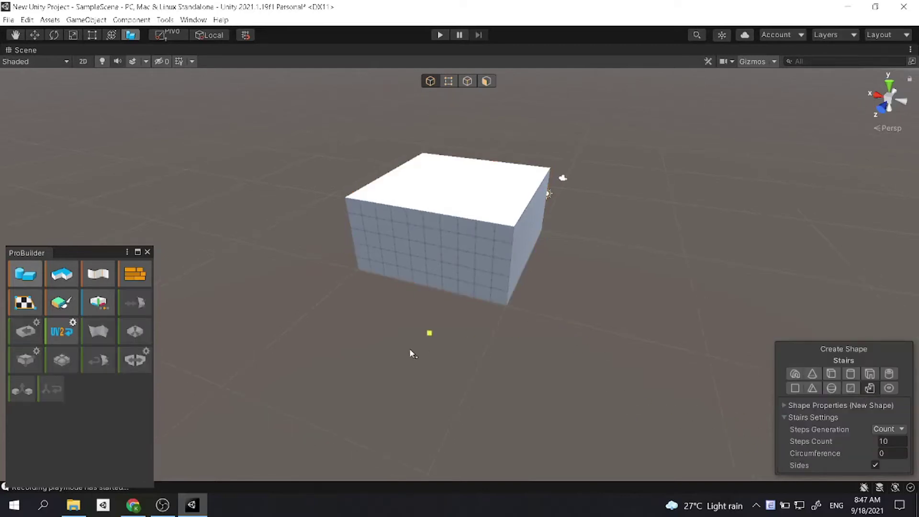
left_click_drag(290, 328, 427, 474)
left_click(407, 368)
Select the cube's top face and lower it to flatten the cube into a thin slab
middle_click_drag(545, 390, 524, 376)
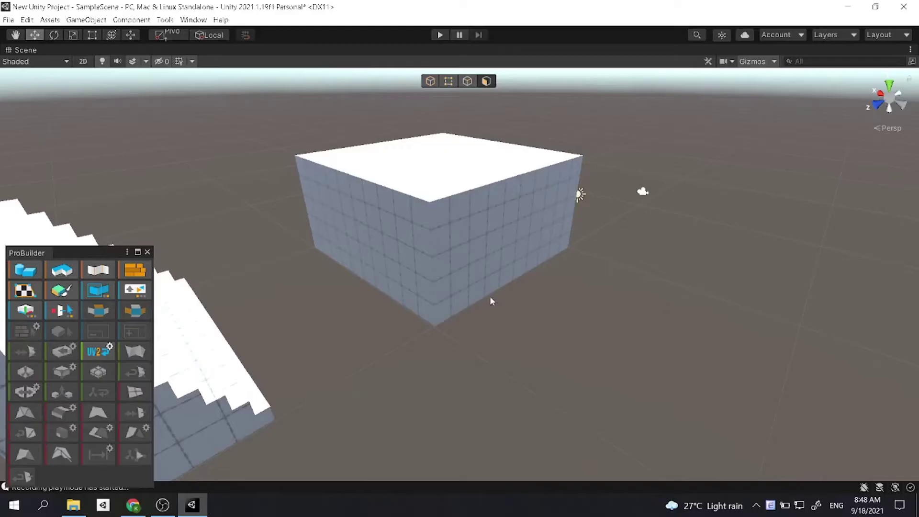
left_click_drag(490, 300, 447, 279, "alt")
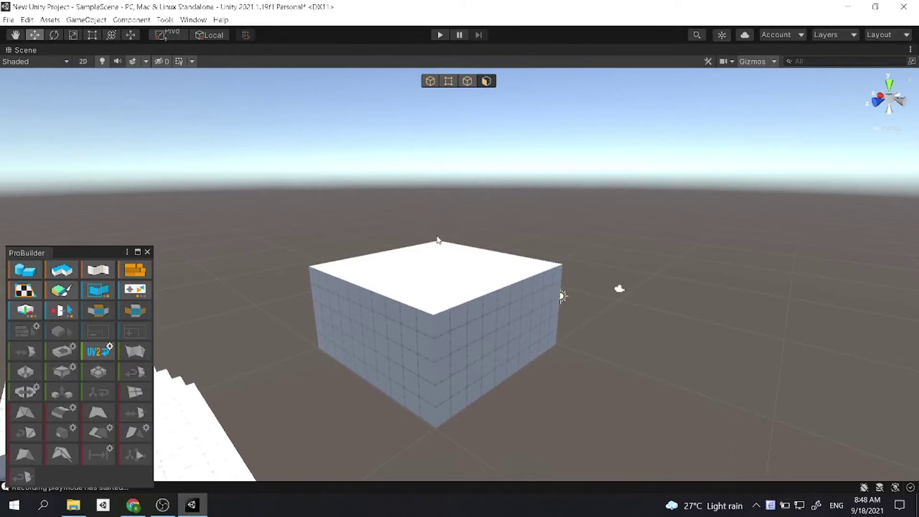
left_click(433, 272)
left_click_drag(432, 273, 404, 275, "alt")
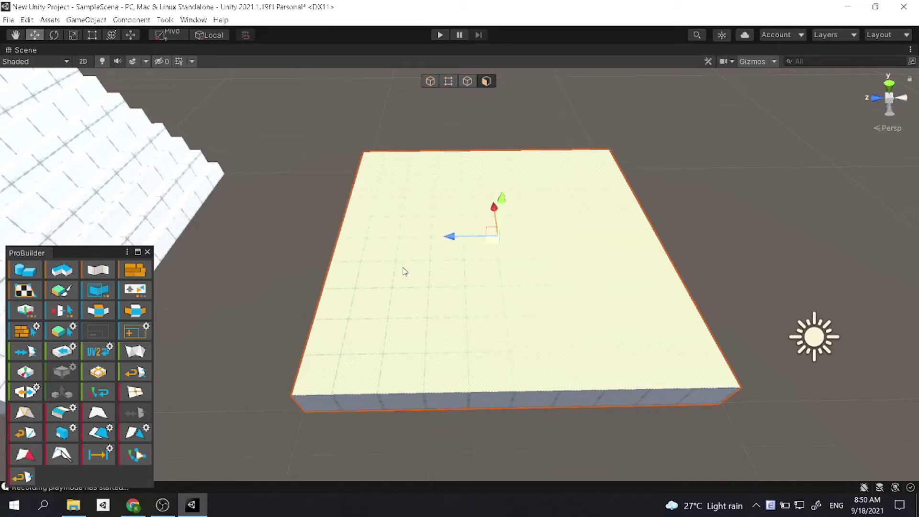
In edge selection mode, select one side edge of the slab's top face and insert an edge loop across the middle
left_click(467, 82)
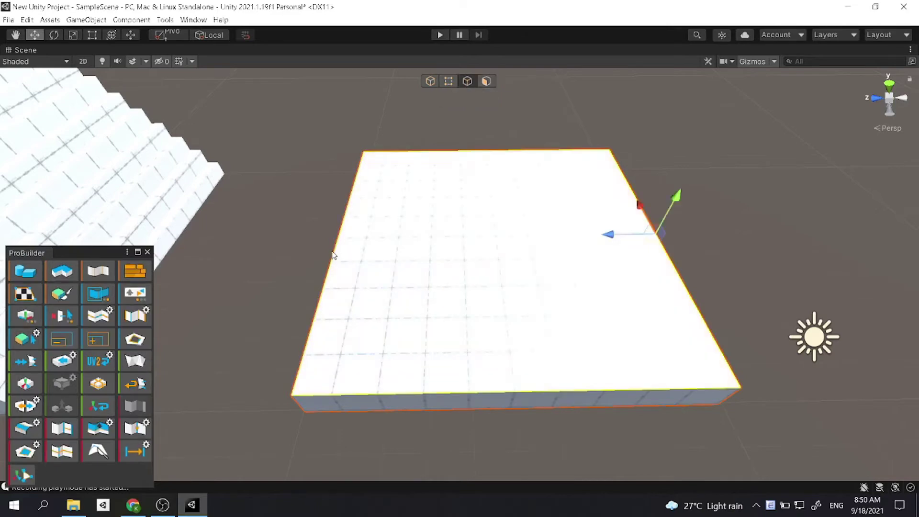
left_click(333, 259)
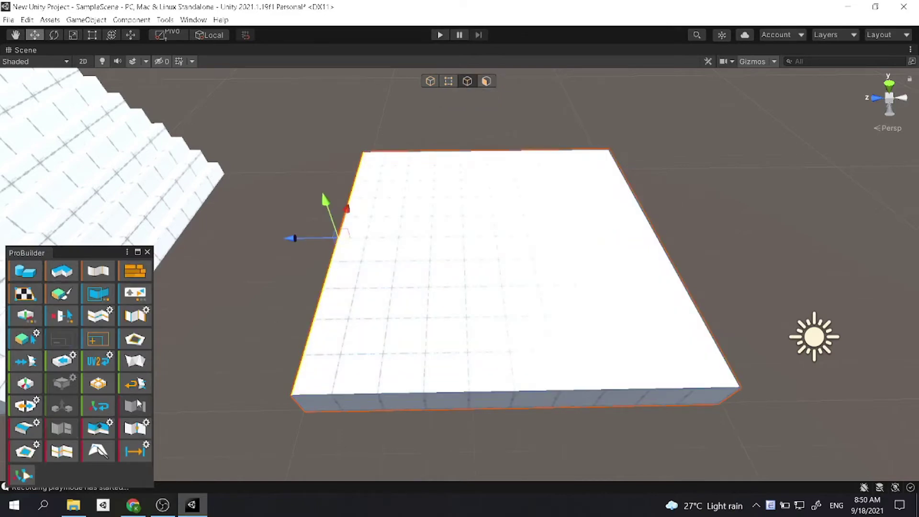
left_click(57, 452)
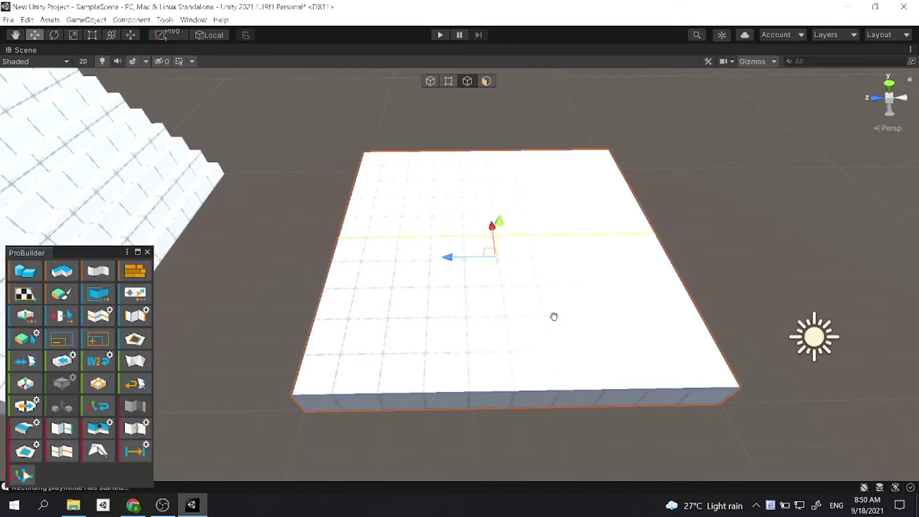
Move the inserted edge loop close to the slab's near edge, leaving a narrow strip
middle_click_drag(552, 316, 506, 332)
left_click_drag(420, 216, 408, 335)
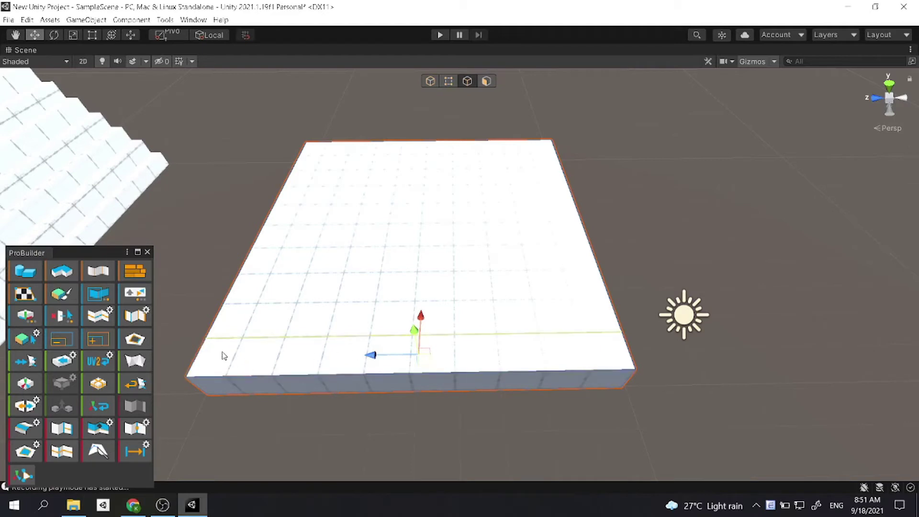
middle_click_drag(425, 369, 454, 348)
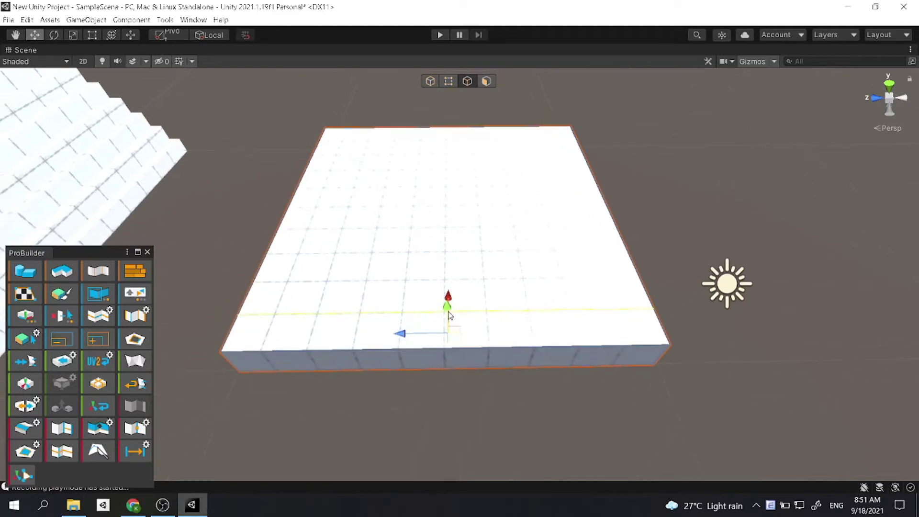
left_click_drag(452, 308, 467, 332)
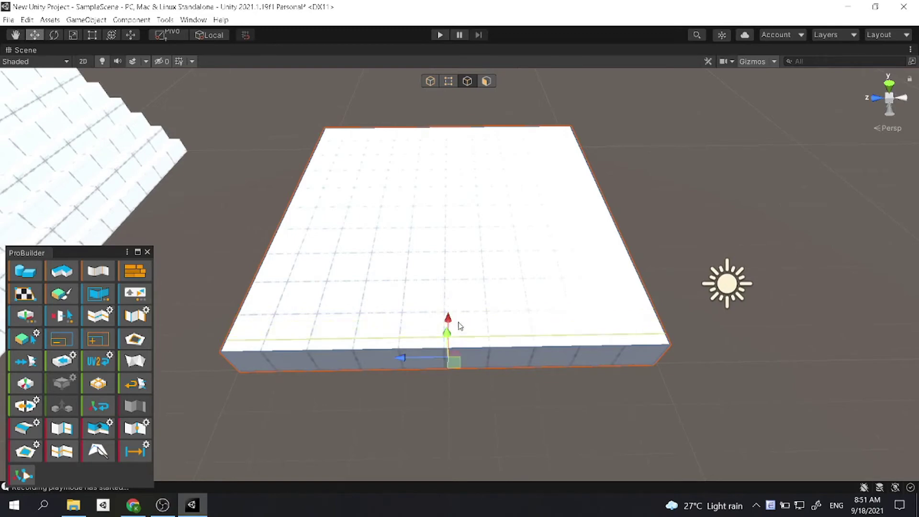
Insert a lengthwise edge loop from the slab's near strip edge and move it close to the slab's left edge, leaving a narrow strip
middle_click_drag(459, 324, 607, 383)
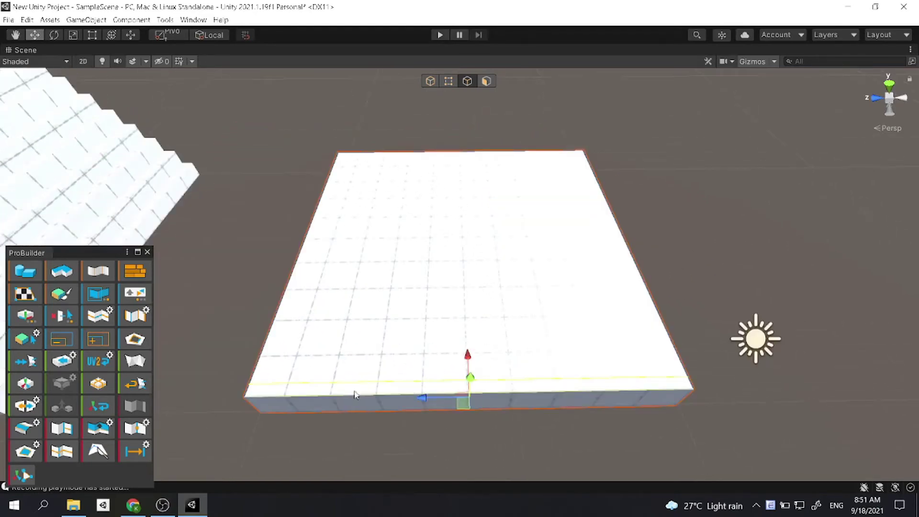
middle_click_drag(517, 309, 440, 355)
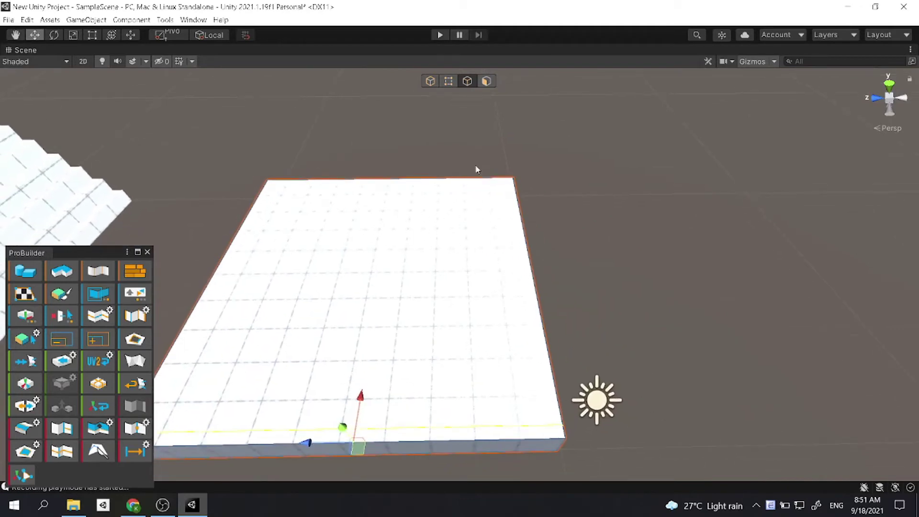
left_click(385, 433)
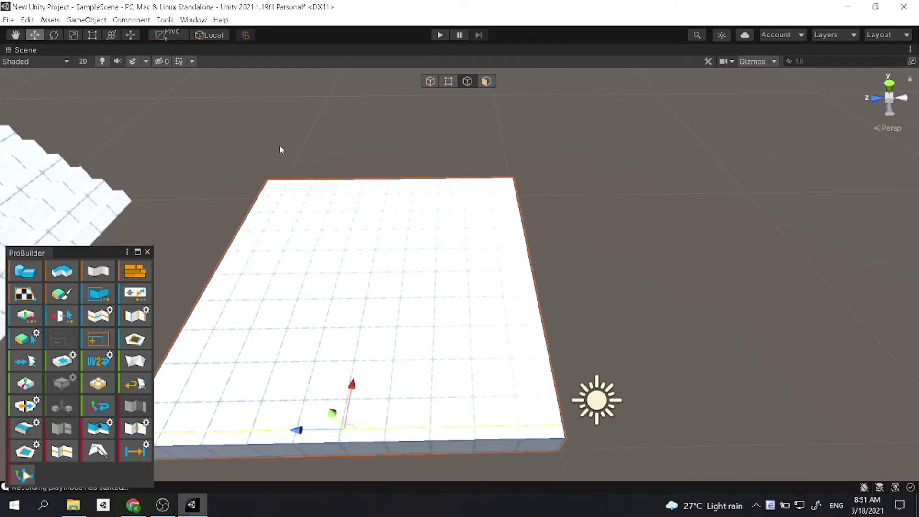
left_click(71, 450)
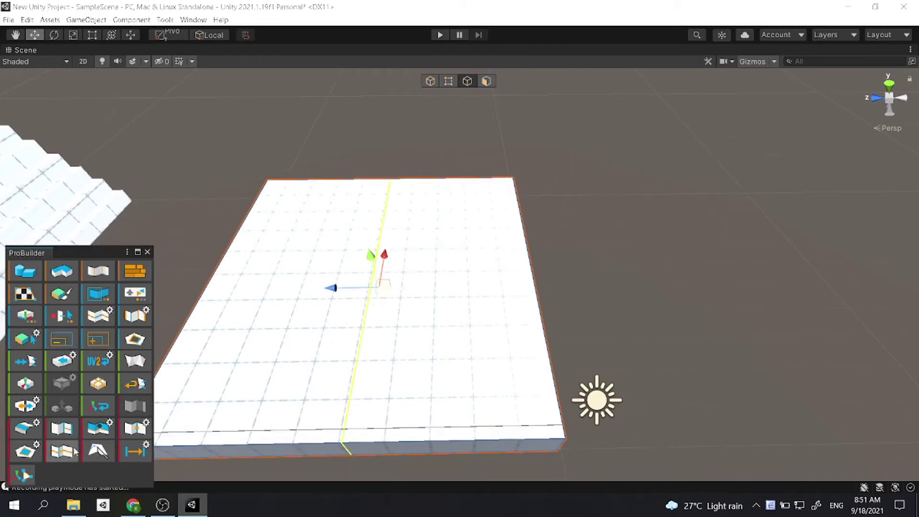
middle_click_drag(323, 333, 462, 328)
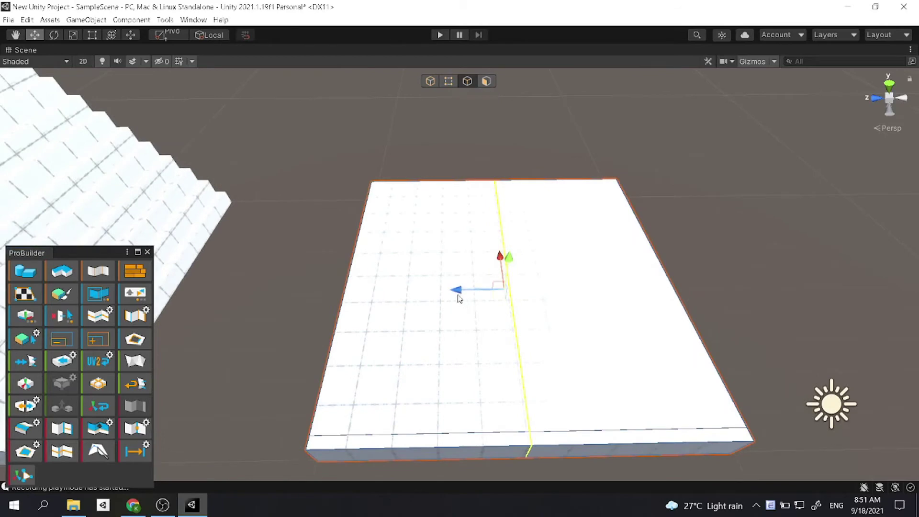
left_click_drag(457, 292, 317, 306)
middle_click_drag(372, 352, 324, 353)
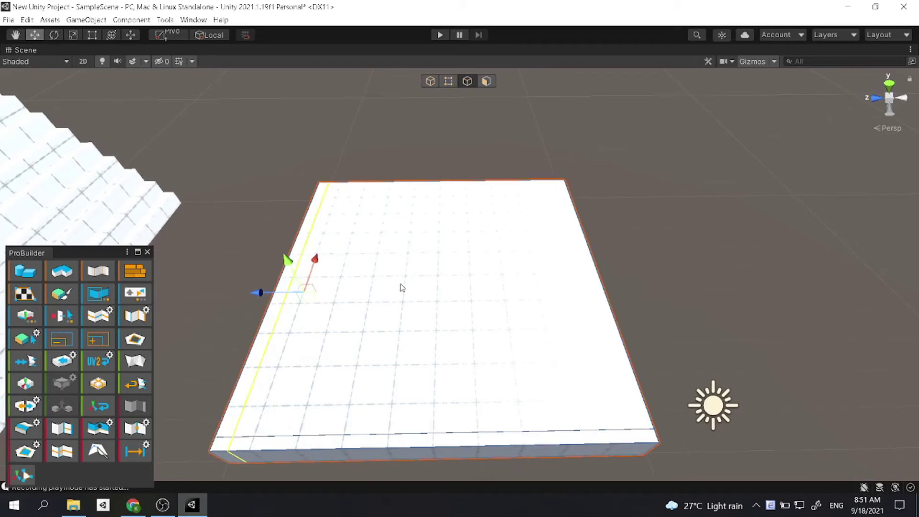
Insert a crosswise edge loop from the left strip's edge and move it close to the slab's far edge
left_click(272, 323)
left_click(64, 449)
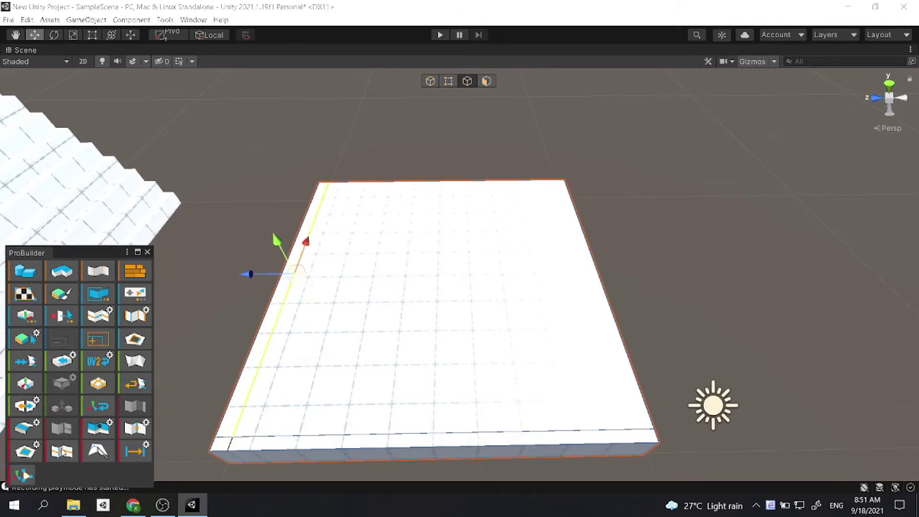
left_click_drag(311, 268, 349, 196)
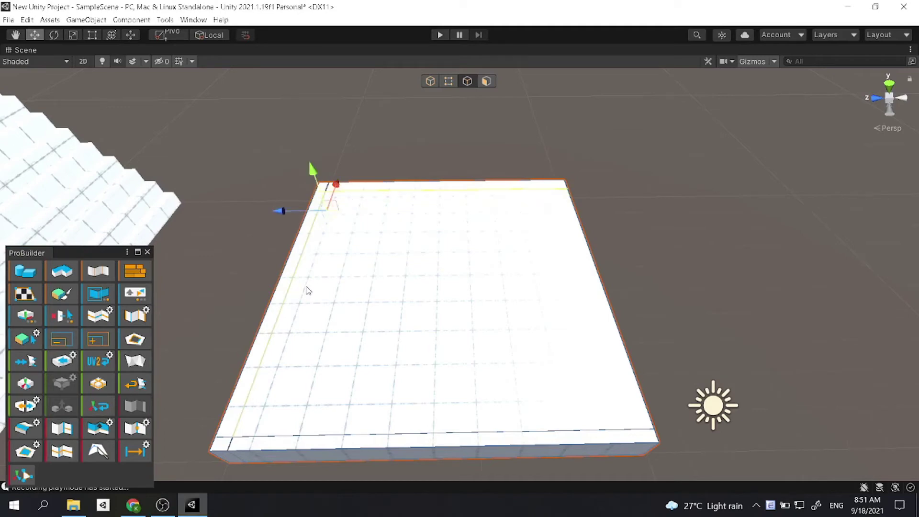
left_click(65, 453)
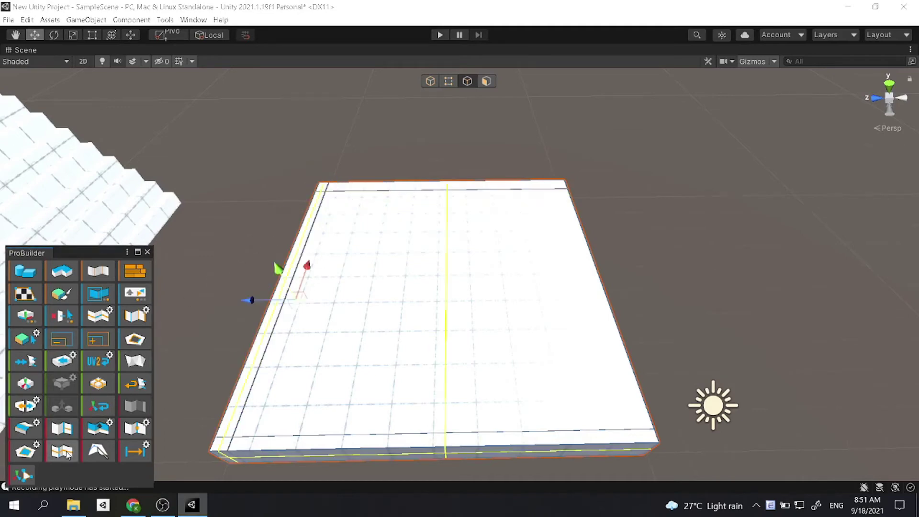
left_click_drag(254, 300, 339, 324)
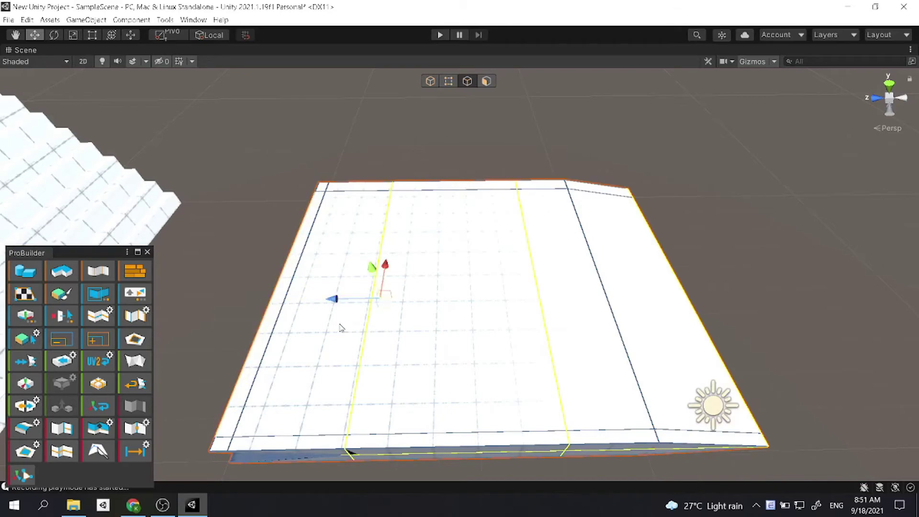
key("ctrl+z")
key("ctrl+z")
Insert a lengthwise edge loop from the far strip's inner edge and move it close to the slab's right edge
left_click(410, 194)
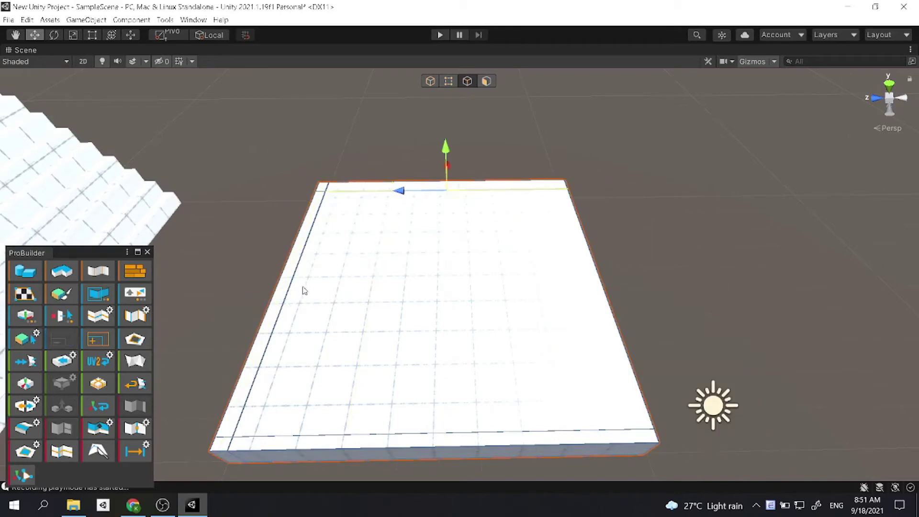
left_click(62, 452)
left_click_drag(395, 299, 533, 324)
middle_click_drag(533, 324, 429, 305)
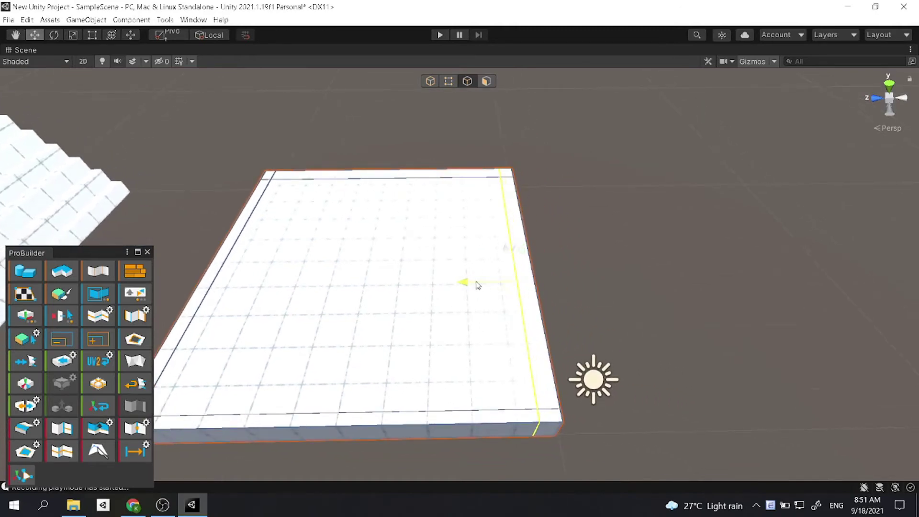
In face selection mode, select the narrow top faces along the slab's right, far and left edges
left_click(448, 146)
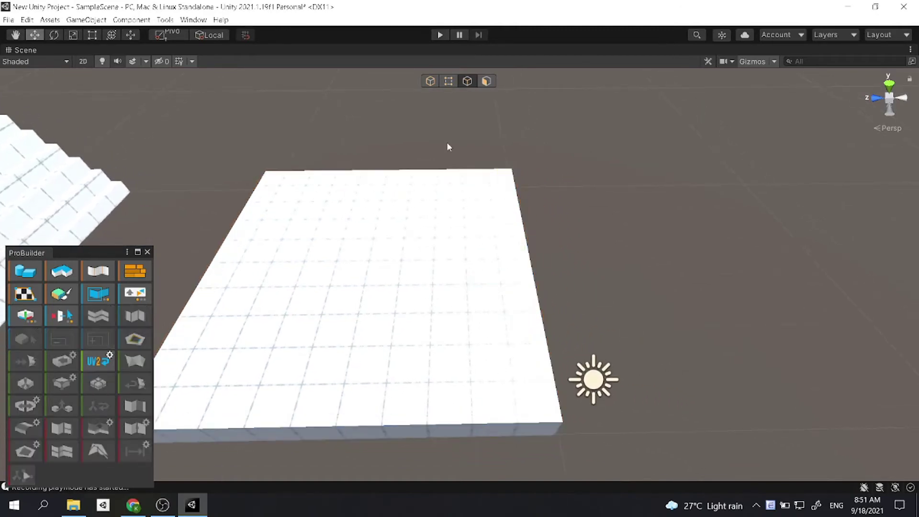
left_click(486, 81)
left_click(457, 281)
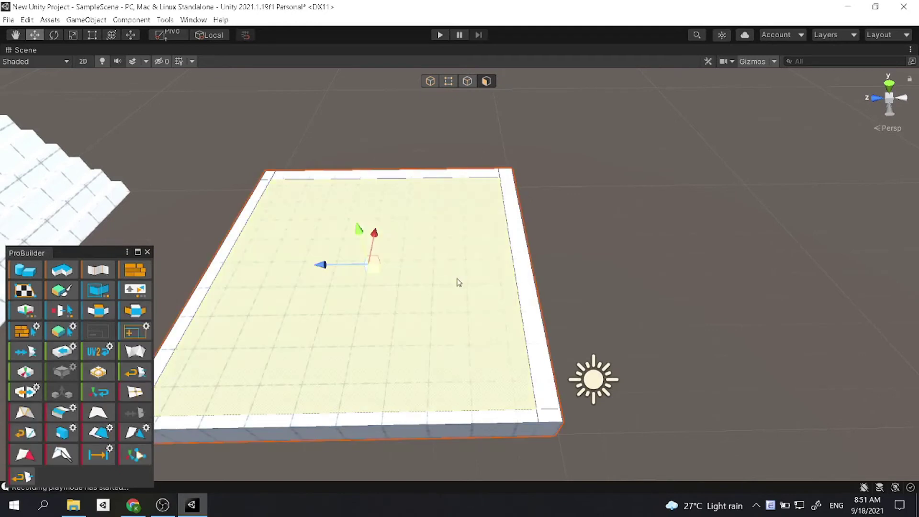
left_click(535, 343)
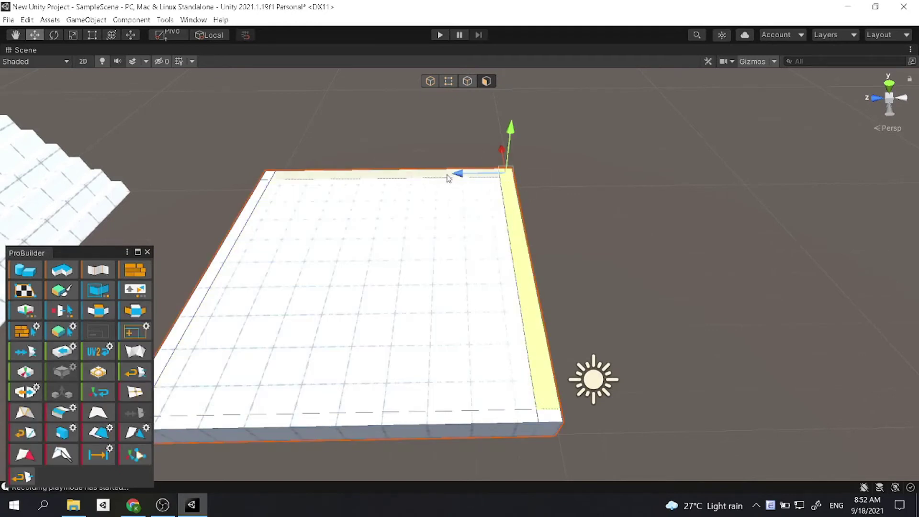
left_click(448, 178, "shift")
left_click(263, 182, "shift")
Add the near strip and its corner faces to the selection to complete the slab's top border
left_click(528, 403, "shift")
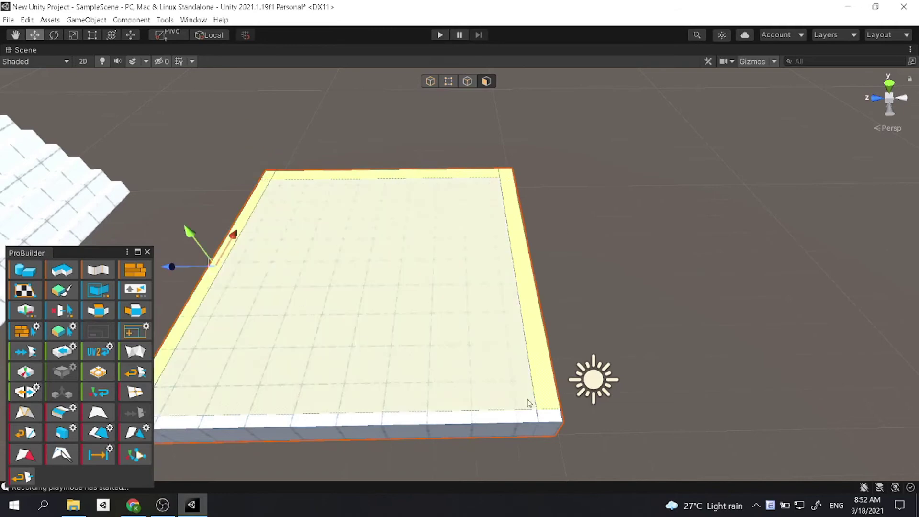
scroll(544, 396, "up", 1)
middle_click_drag(545, 397, 578, 350)
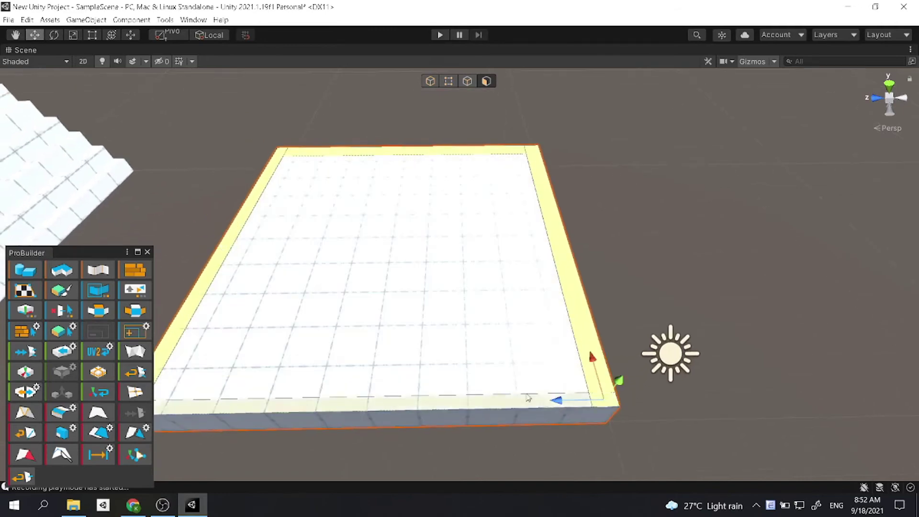
left_click(449, 405, "shift")
middle_click_drag(371, 407, 556, 400)
left_click(319, 401, "shift")
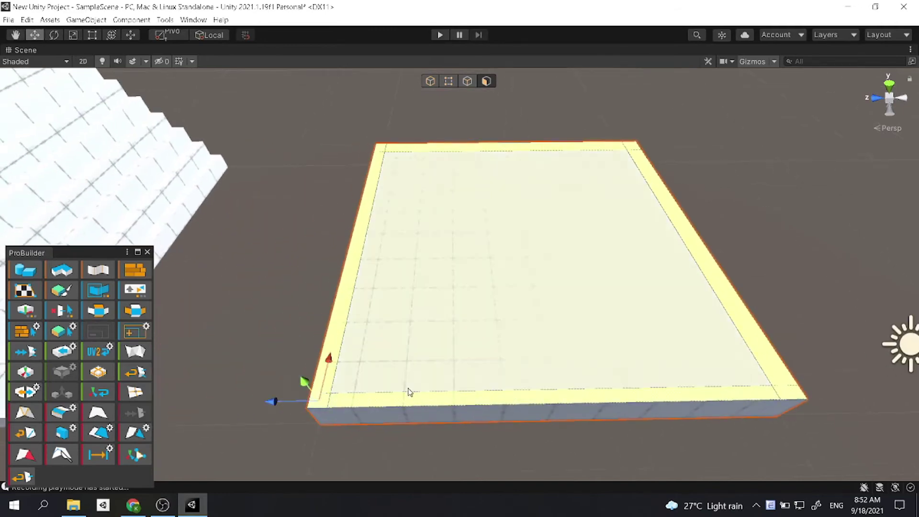
middle_click_drag(414, 397, 390, 359)
right_click_drag(470, 333, 468, 307)
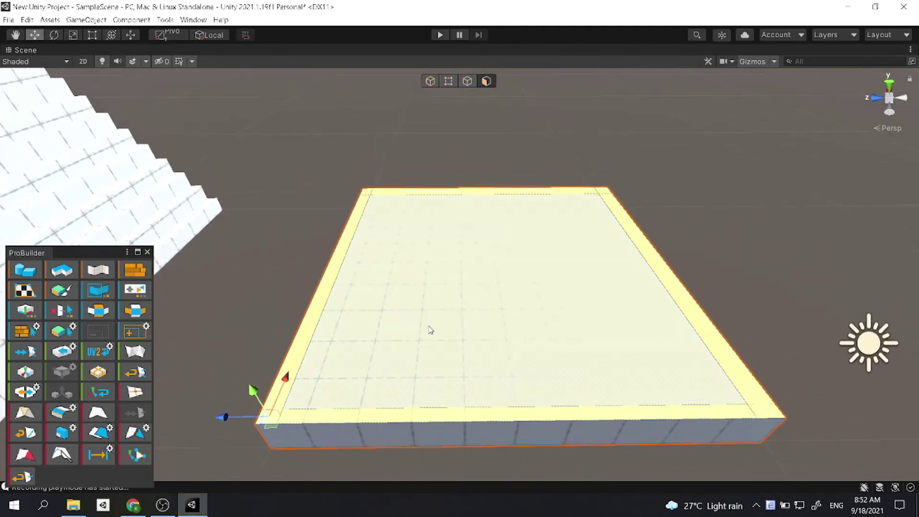
Raise the selected border faces well above the slab in two stages to form the four walls of a room
left_click_drag(257, 396, 156, 89)
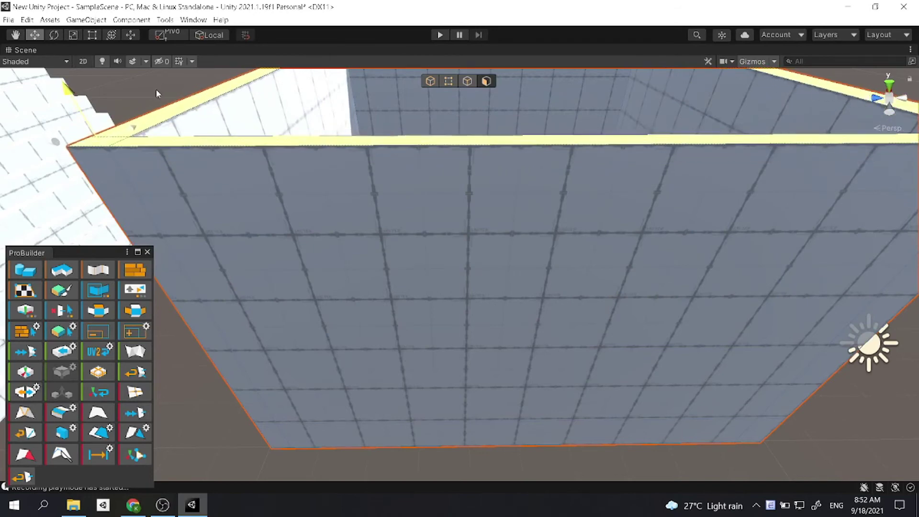
scroll(242, 201, "down", 5)
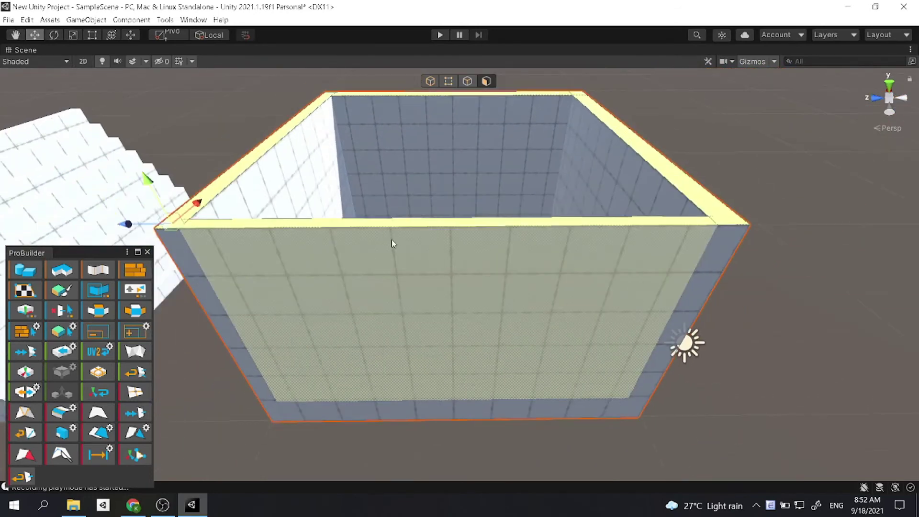
middle_click_drag(391, 242, 275, 259)
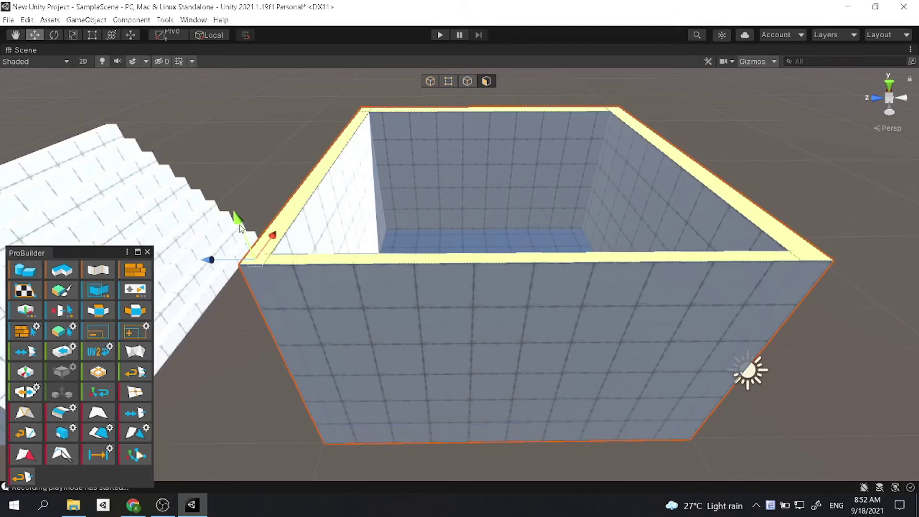
left_click_drag(240, 229, 218, 177)
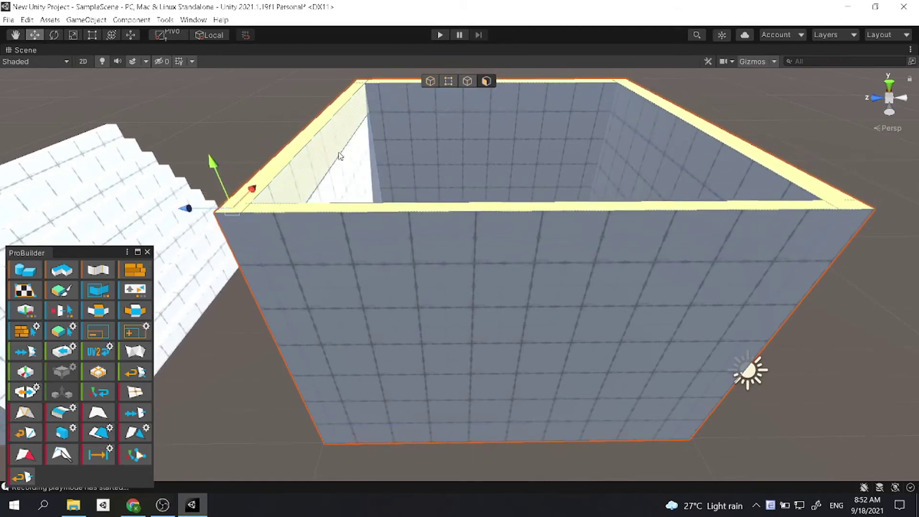
Select the upper band of the left wall's inner face and pull it across to the opposite wall to form a roof
left_click(302, 173)
scroll(396, 222, "down", 3)
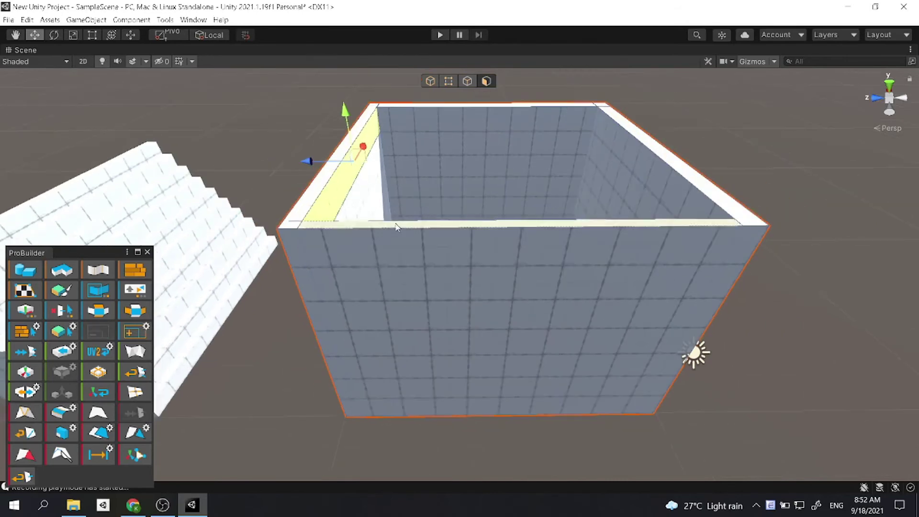
left_click_drag(310, 165, 590, 188, "shift")
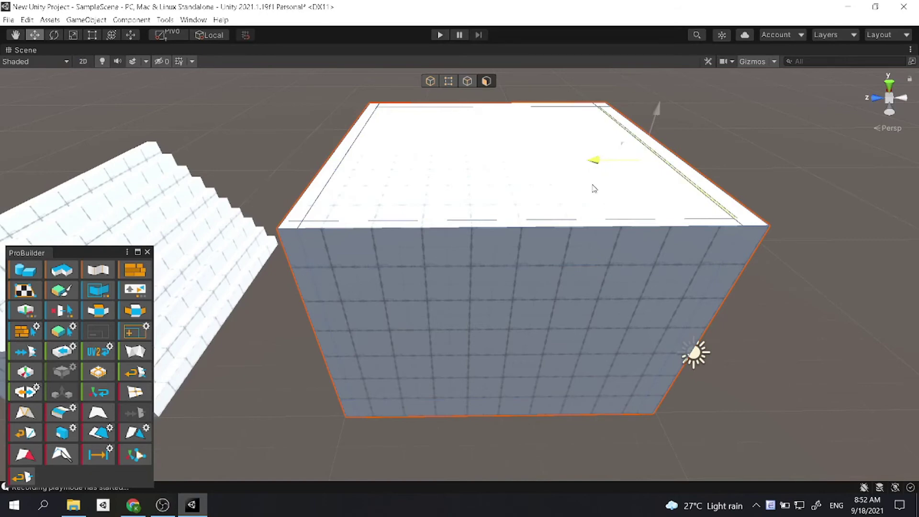
middle_click_drag(590, 188, 549, 202)
In edge selection mode, insert a vertical edge loop from the side wall's lower horizontal edge and move it left of the wall's centre
left_click_drag(549, 203, 397, 275, "alt")
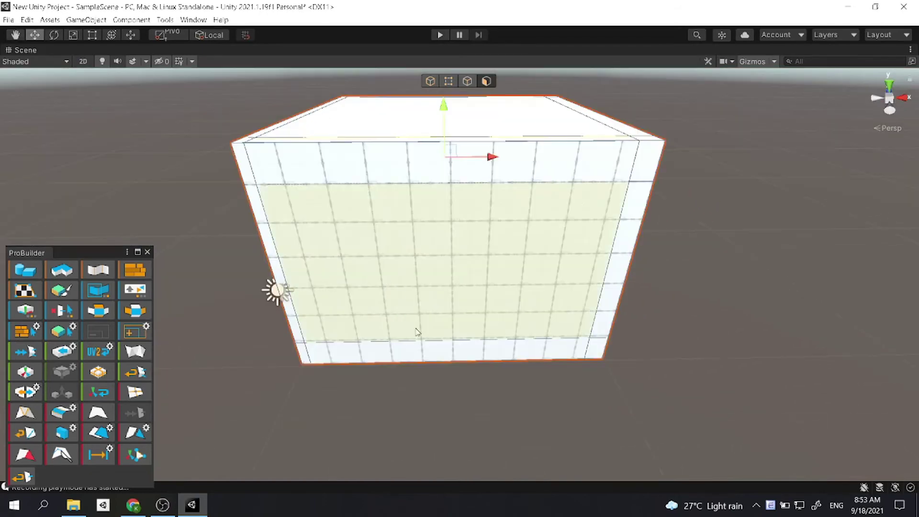
mouse_move(416, 331)
left_mouse_down("alt")
mouse_move(402, 324)
mouse_move(407, 332)
left_mouse_up("alt")
key("w")
right_click_drag(407, 332, 410, 331)
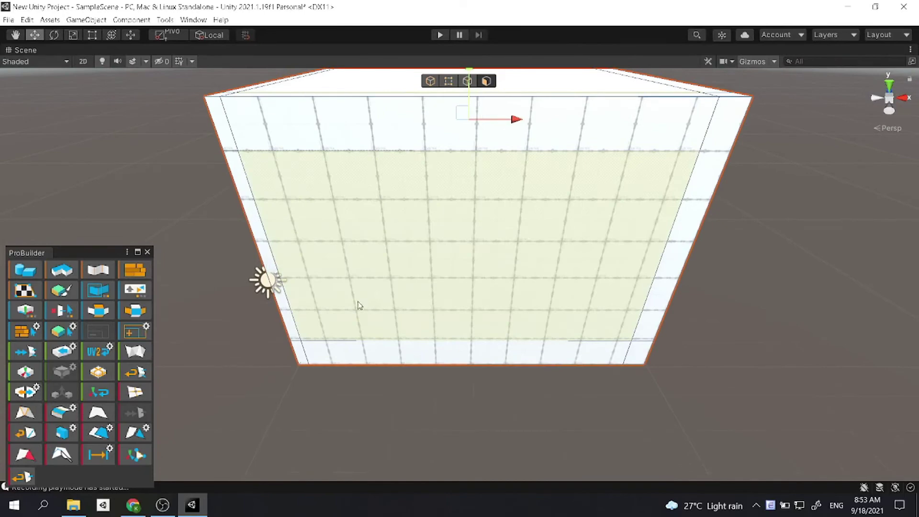
left_click(467, 82)
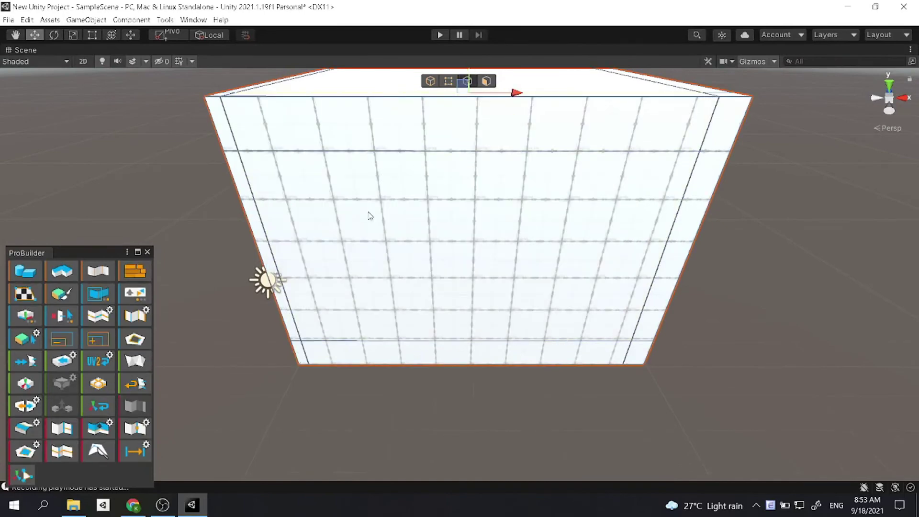
left_click(269, 257)
left_click(397, 340)
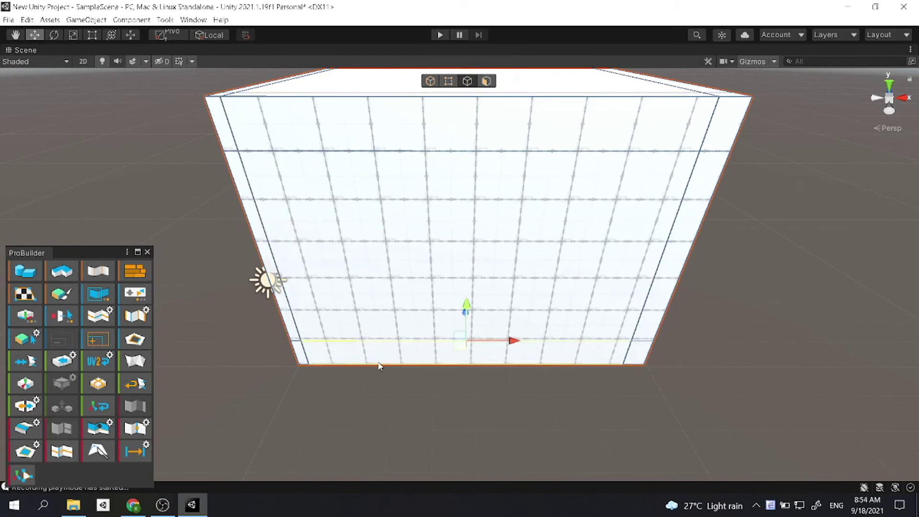
left_click(62, 455)
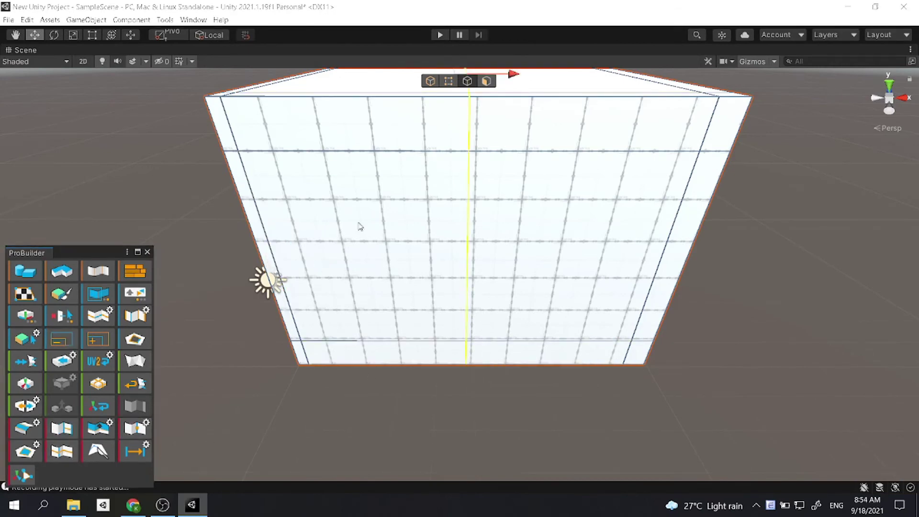
scroll(535, 164, "down", 2)
left_click_drag(510, 117, 458, 118)
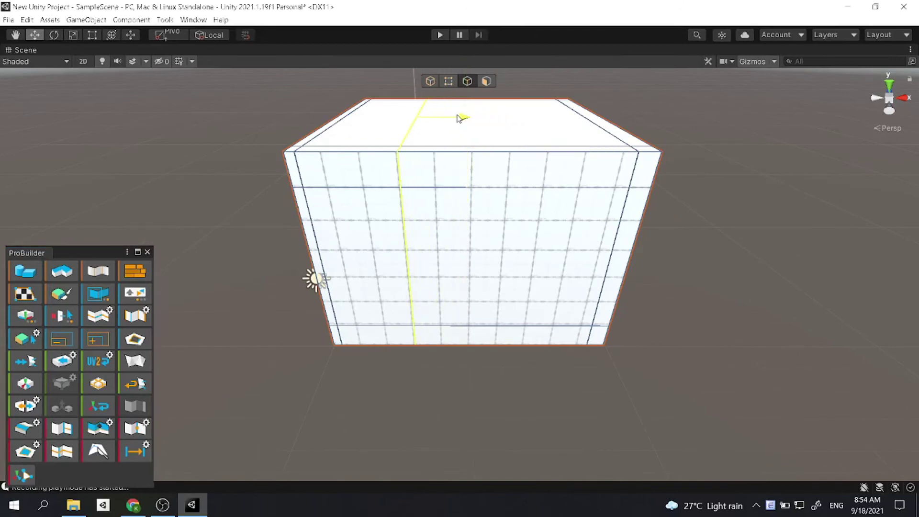
Insert a second vertical edge loop from the remaining lower edge and move it slightly right to mark an opening's other side
left_click(454, 327)
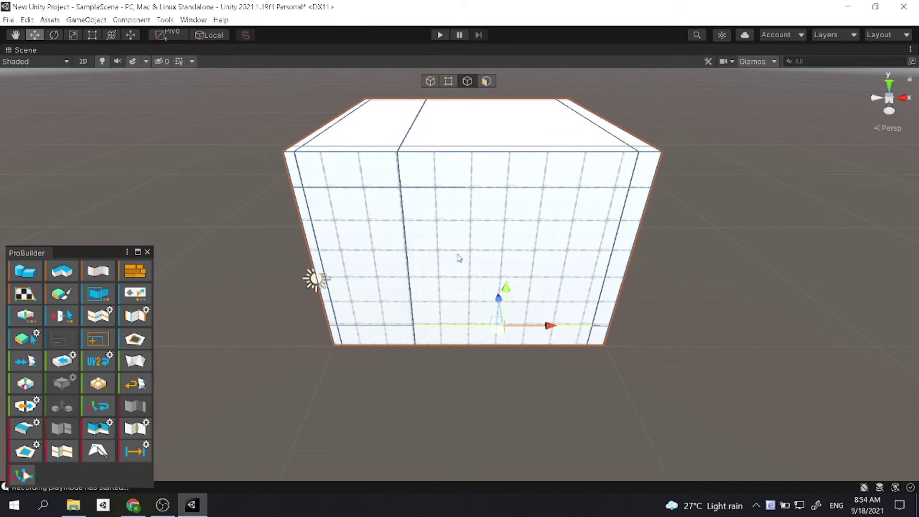
left_click(61, 450)
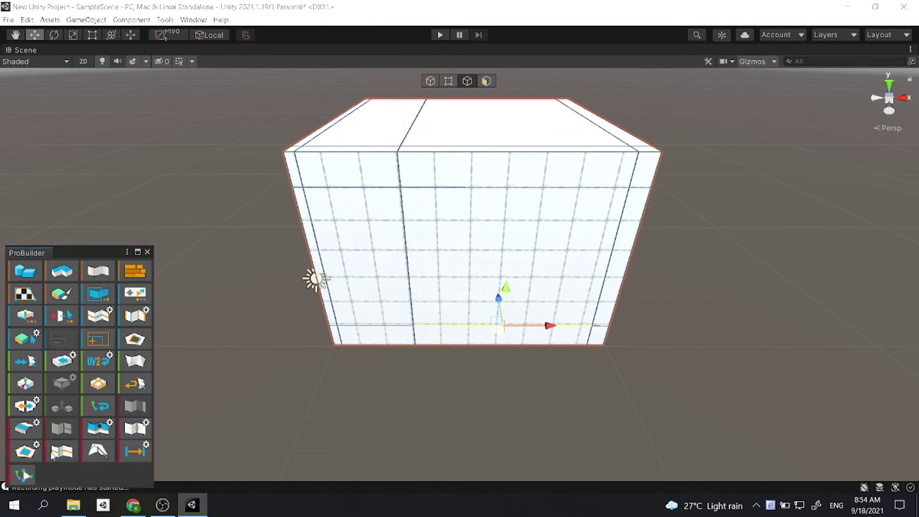
left_click_drag(546, 119, 566, 119)
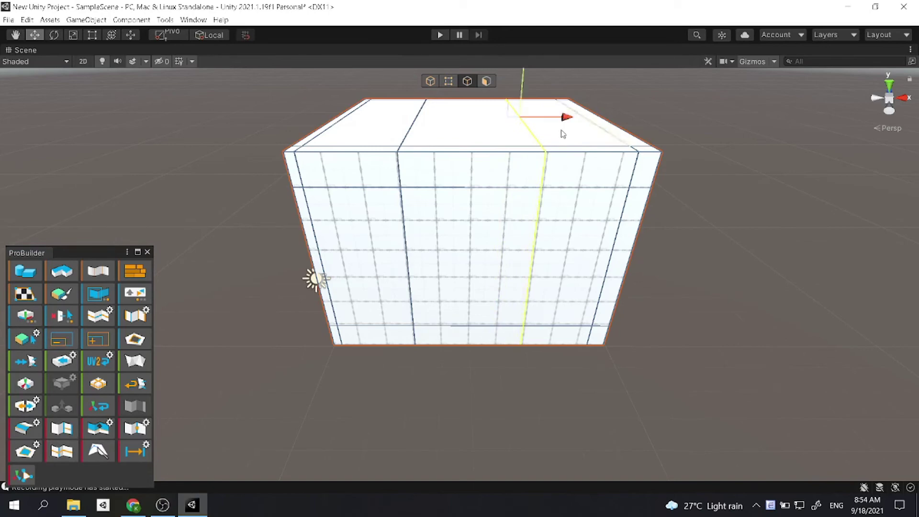
left_click(408, 270)
left_click(533, 288)
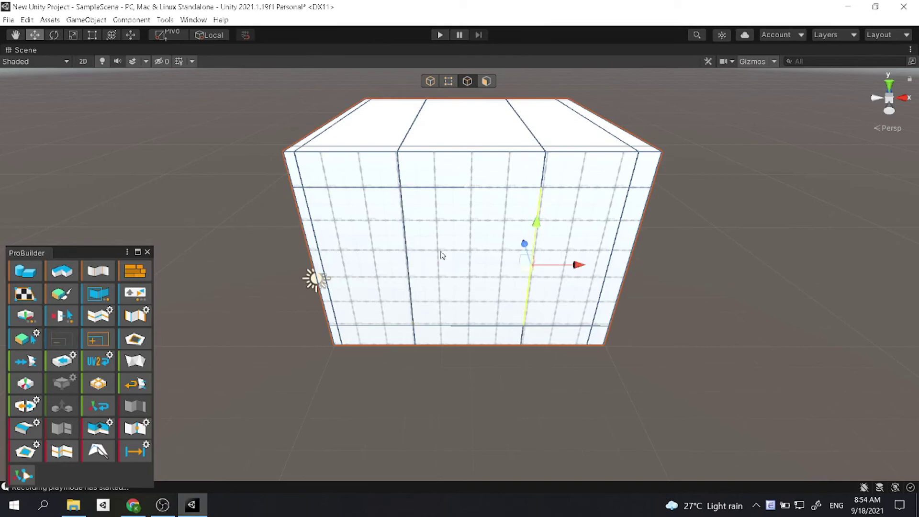
left_click(414, 288)
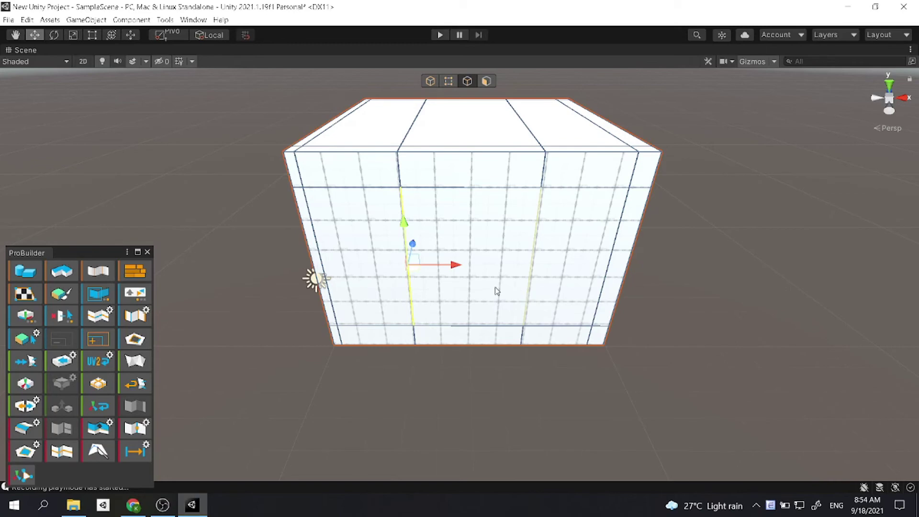
left_click(687, 305)
left_click(428, 250)
In face selection mode, select the outer wall's central panel between the two vertical edge loops and try moving it along its depth axis
left_click(484, 82)
left_click(470, 246)
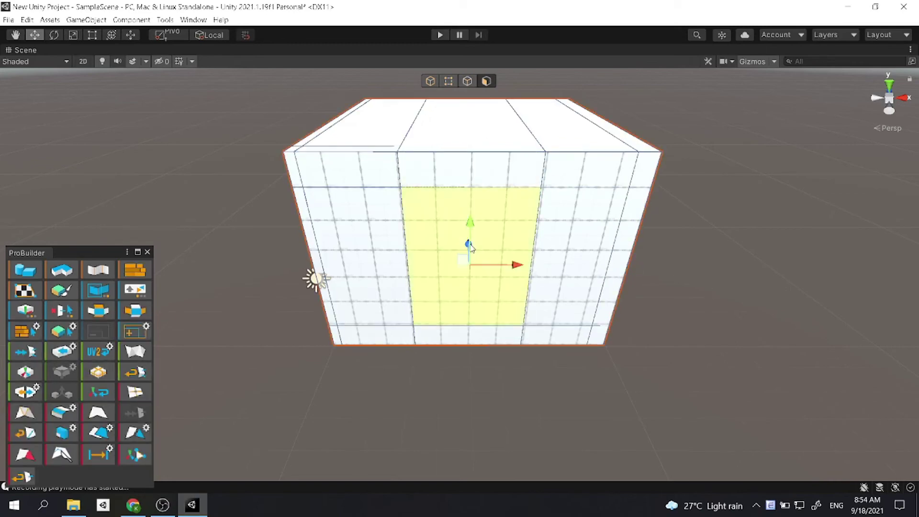
scroll(470, 246, "up", 5)
right_click_drag(482, 276, 340, 283)
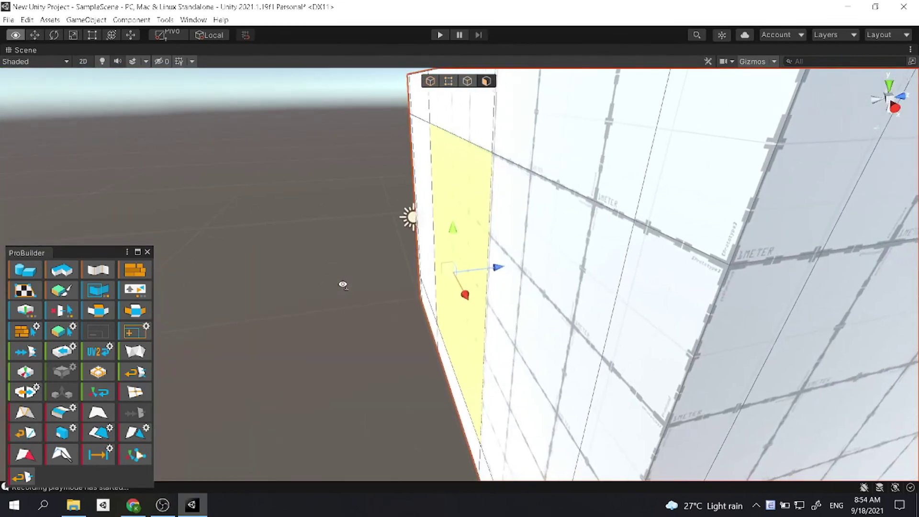
left_click_drag(493, 268, 521, 287)
key("ctrl+z")
Add the matching inner wall face to the selection and delete both faces to cut an opening through the wall
left_click_drag(434, 294, 297, 299, "alt")
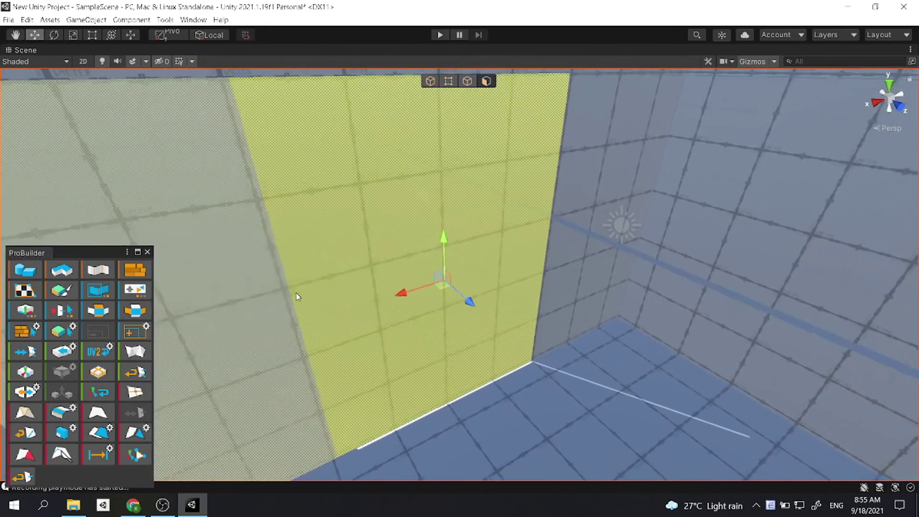
mouse_move(396, 287)
right_mouse_down()
mouse_move(504, 291)
mouse_move(396, 287)
right_mouse_up()
key("w")
left_click(161, 286, "shift")
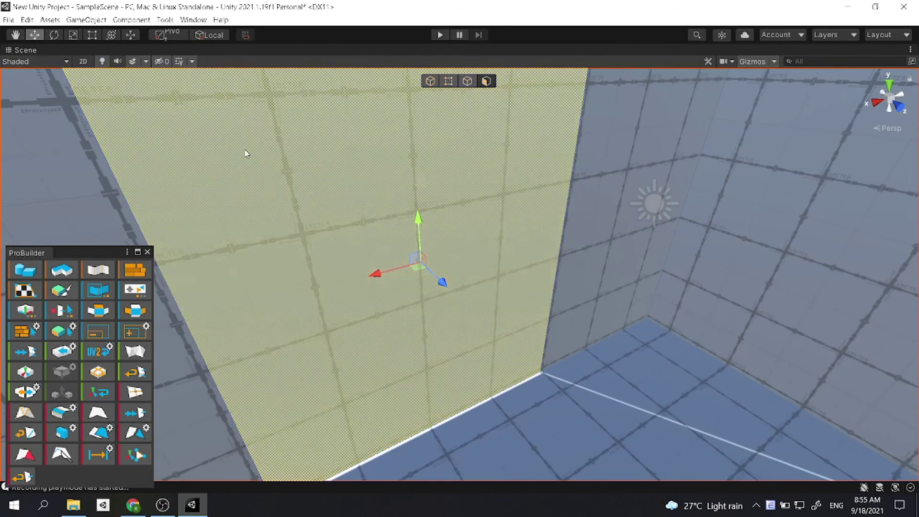
key("BackSpace")
right_click_drag(450, 268, 546, 250)
key("s")
key("a")
key("s")
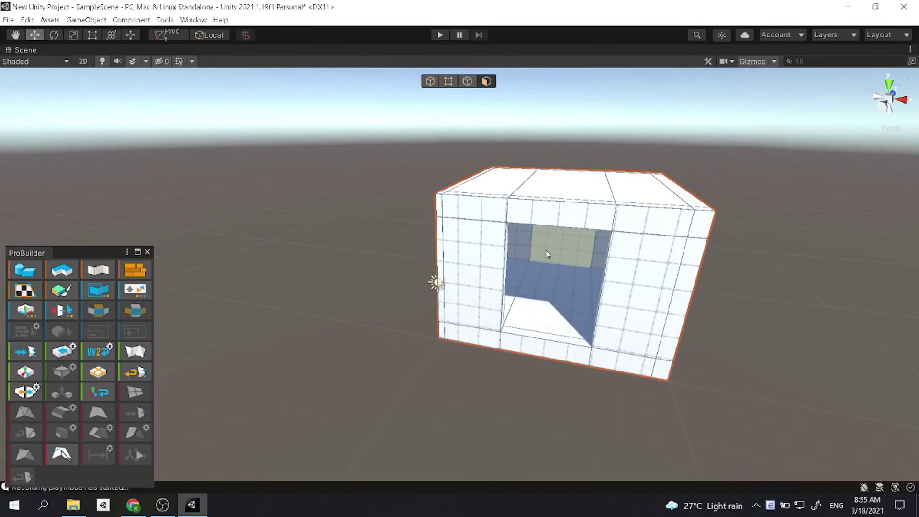